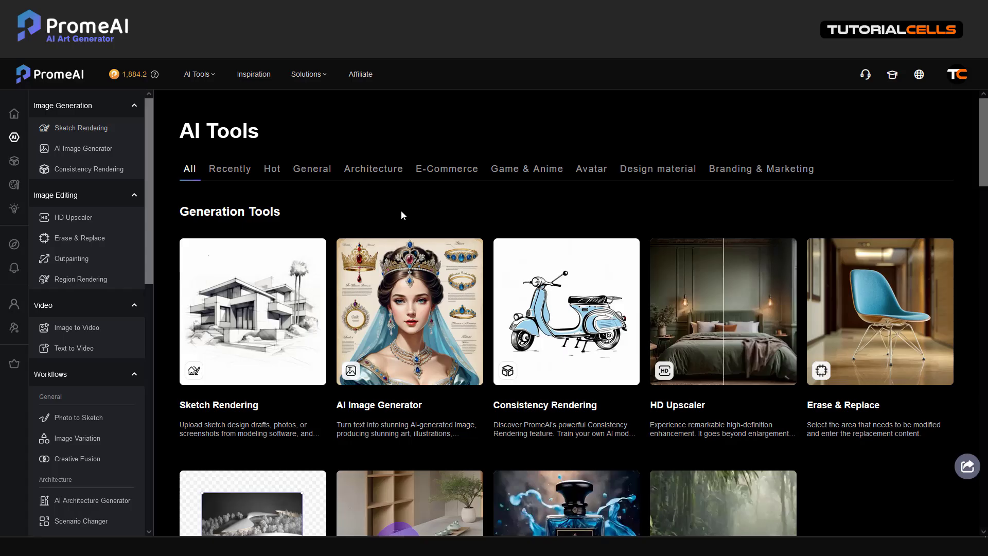
- Open AI Architecture Generator from the Architecture workflows in the sidebar
scroll(105, 280, "down", 3)
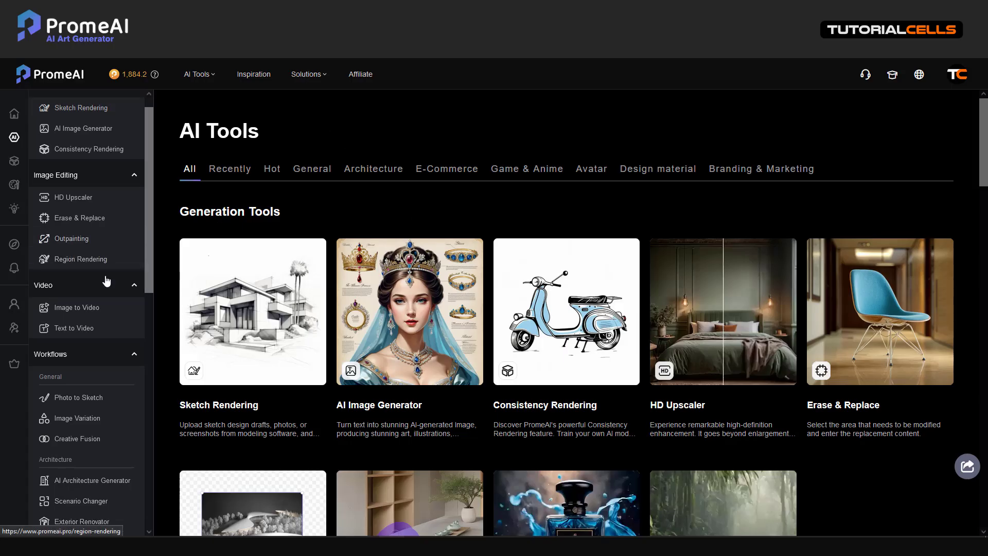
scroll(98, 301, "down", 1)
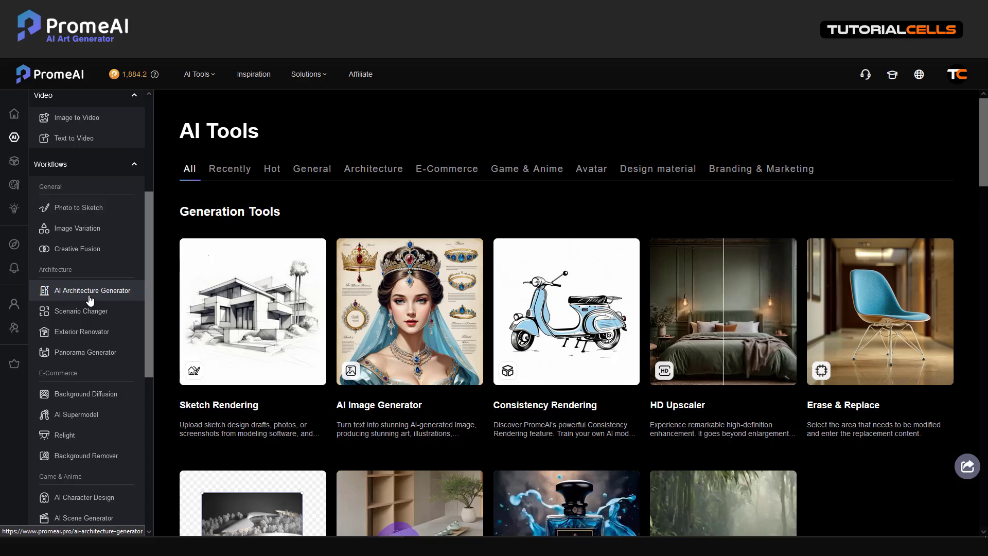
left_click(89, 298)
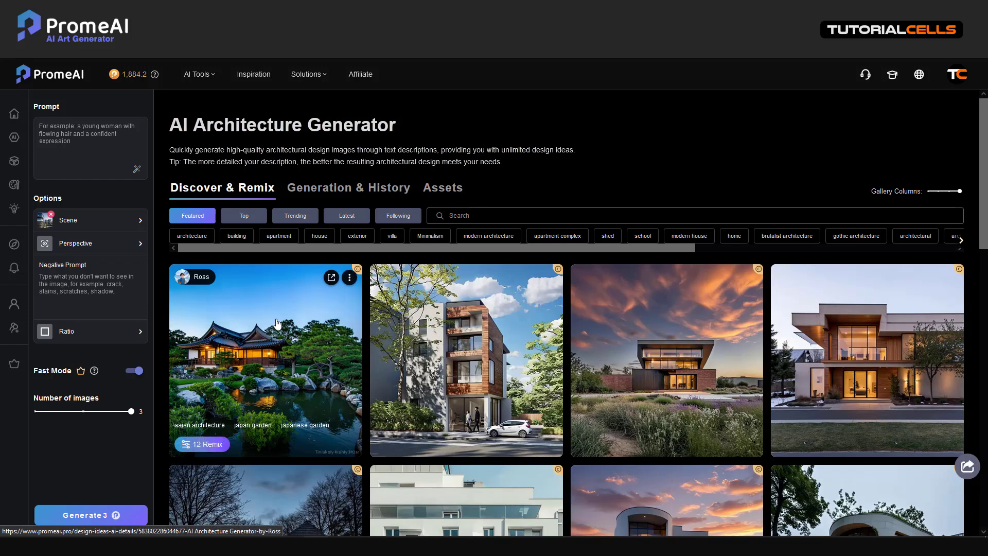
scroll(582, 406, "down", 3)
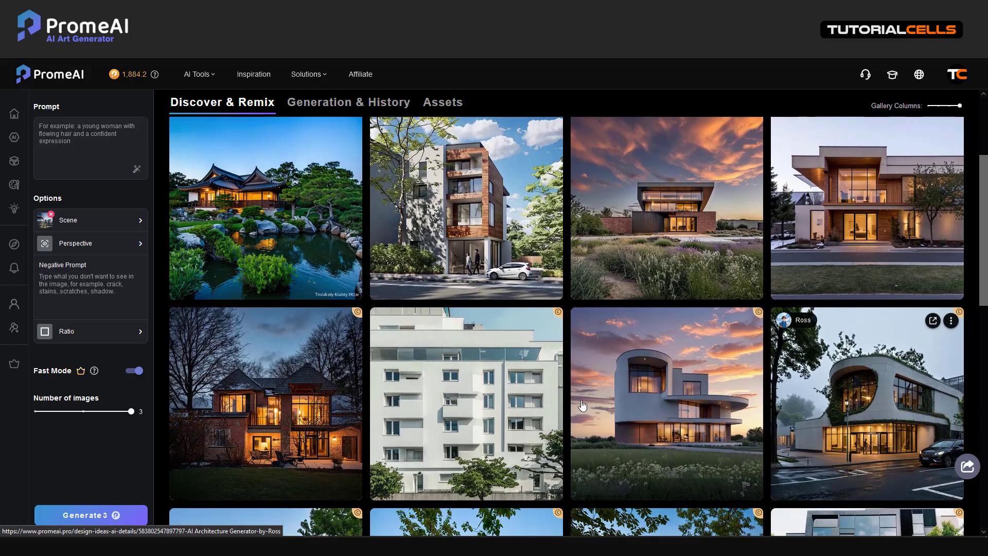
scroll(582, 406, "down", 7)
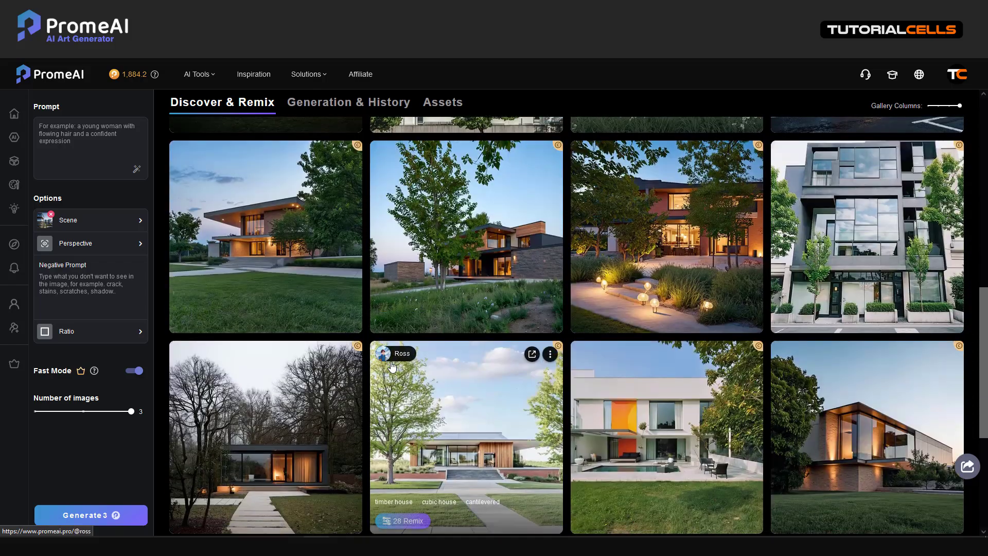
scroll(391, 367, "up", 10)
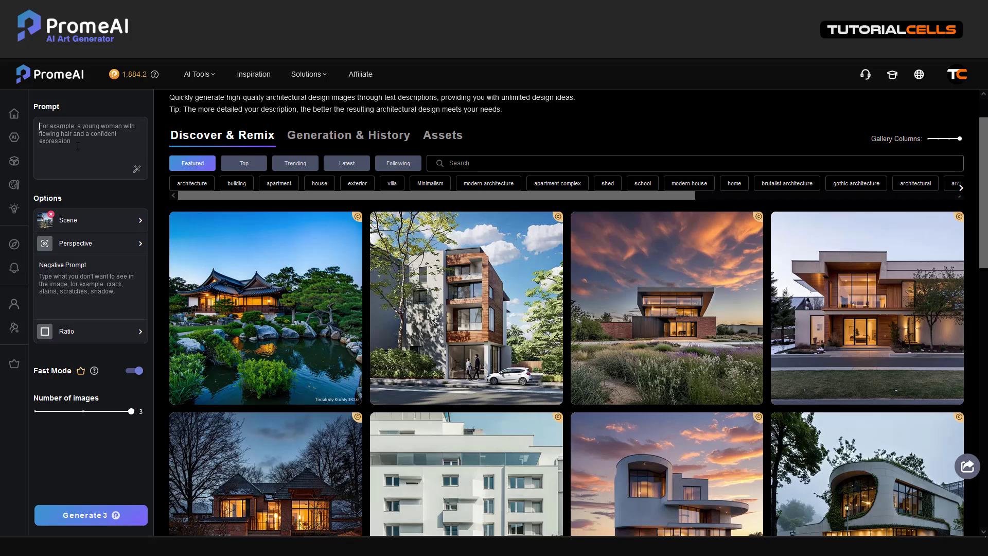
scroll(363, 220, "up", 1)
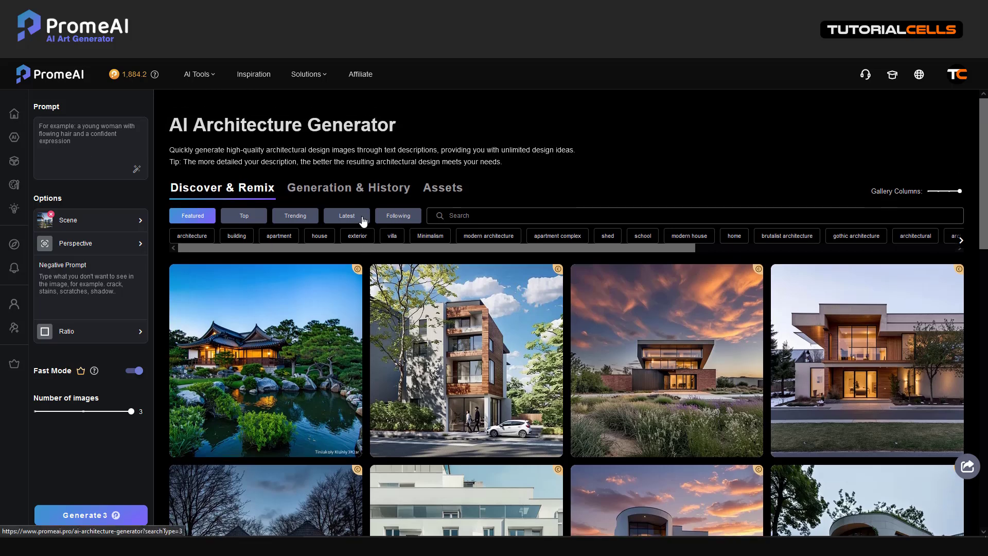
left_click(103, 228)
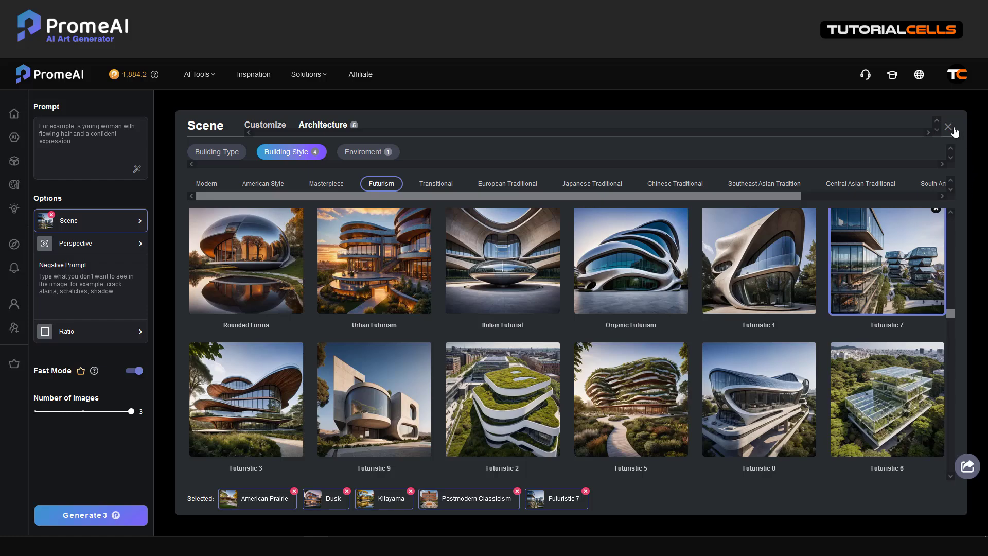
left_click(952, 130)
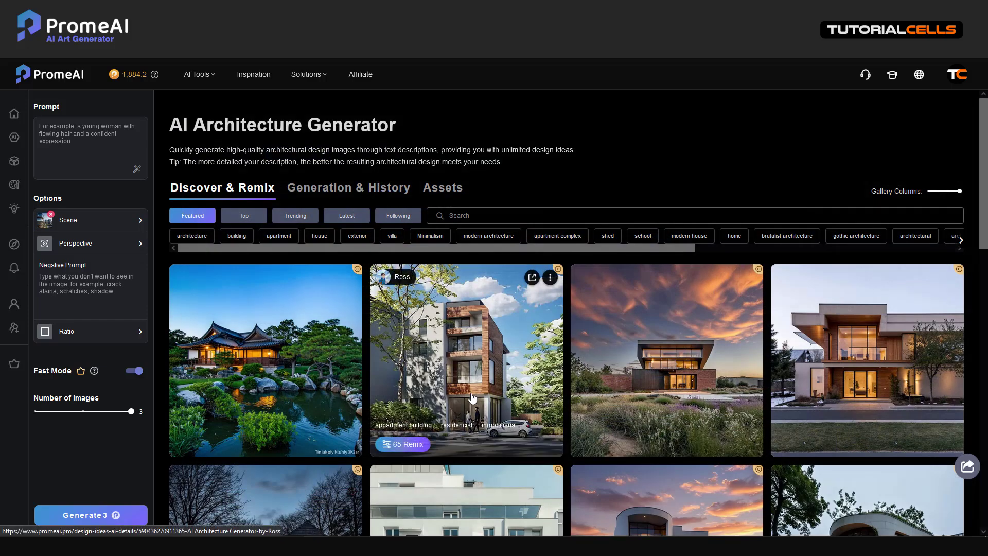
left_click(114, 226)
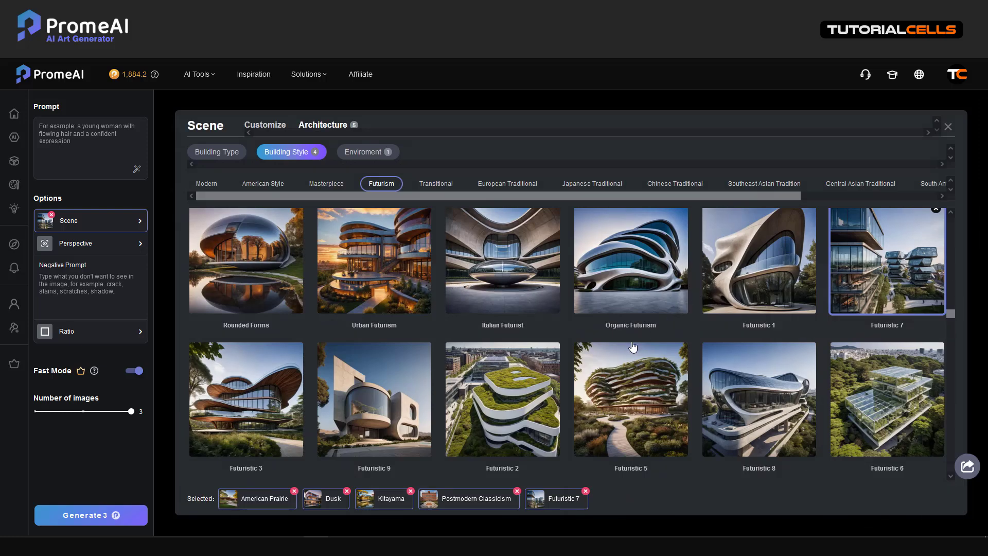
scroll(624, 355, "down", 2)
scroll(623, 355, "up", 4)
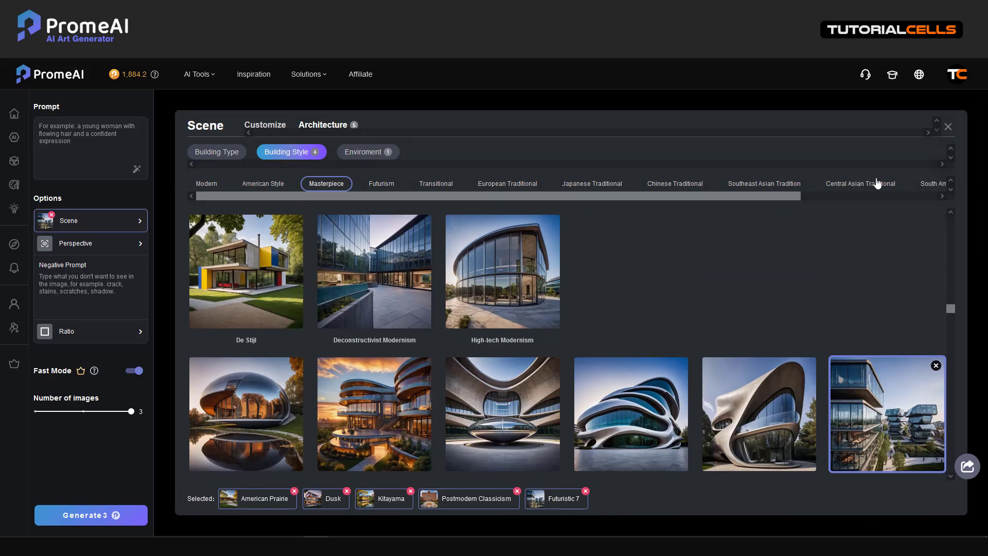
left_click(948, 129)
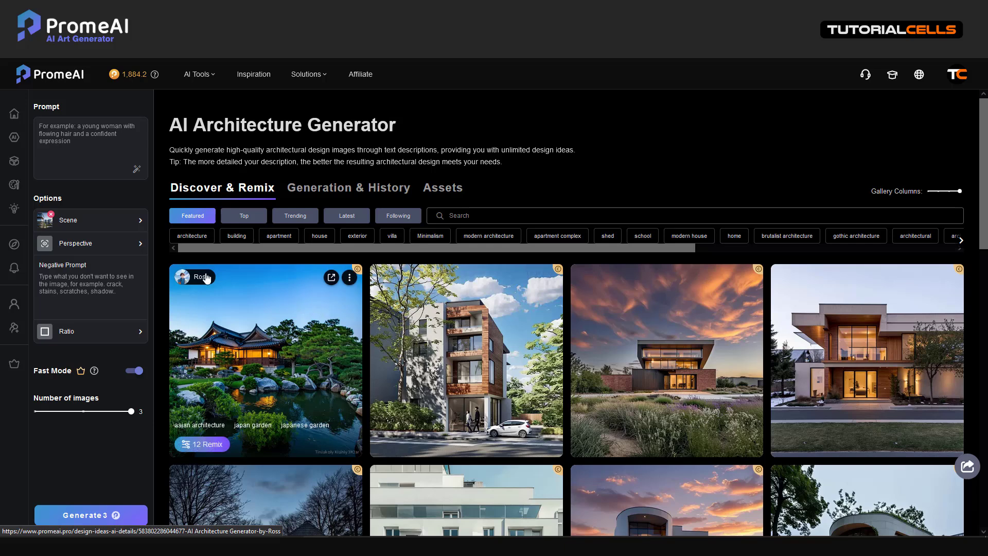
- Delete 'two-story' from the first Notepad description, then select that whole first line
key("alt+Tab")
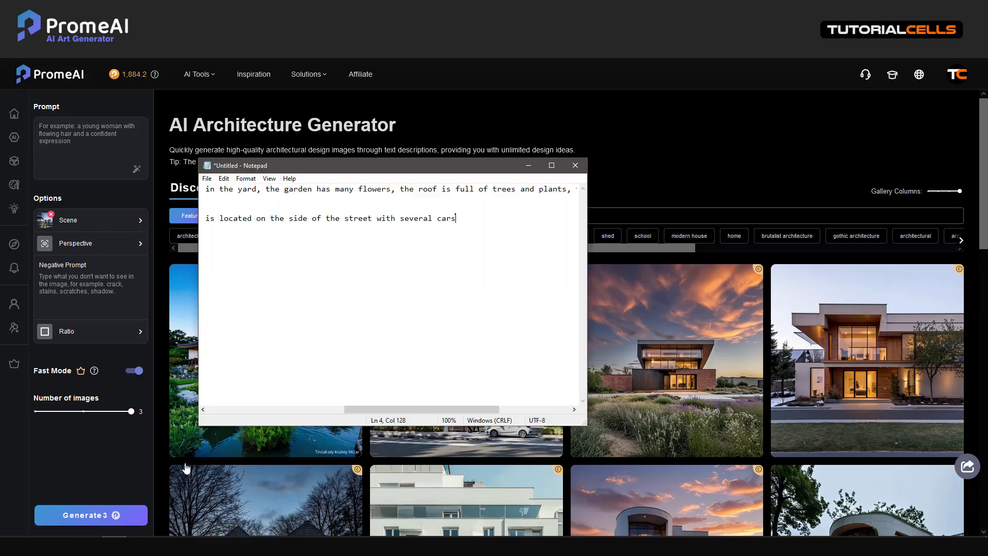
scroll(247, 221, "left", 10)
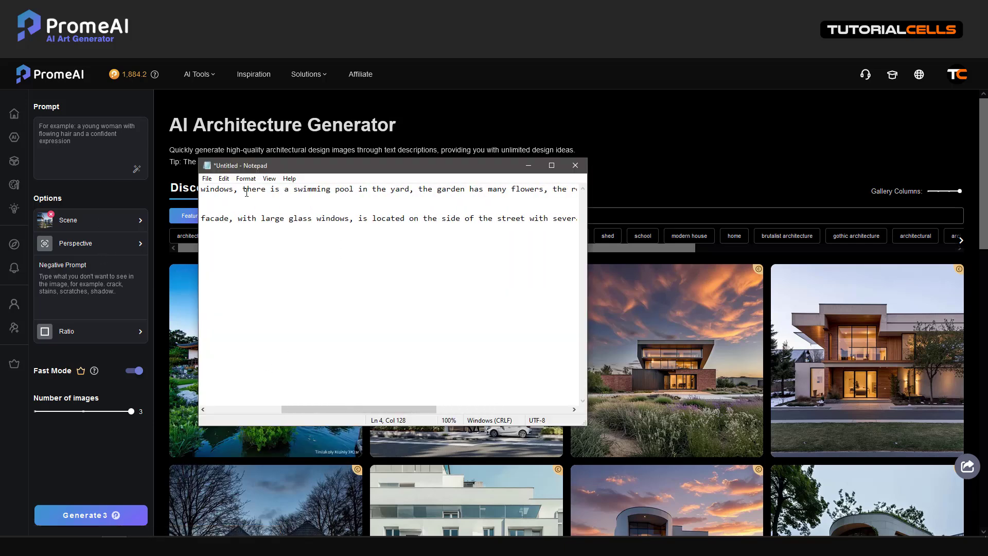
left_click_drag(203, 190, 311, 191)
double_click(240, 189)
left_click(248, 190)
left_click_drag(253, 190, 215, 188)
key("BackSpace")
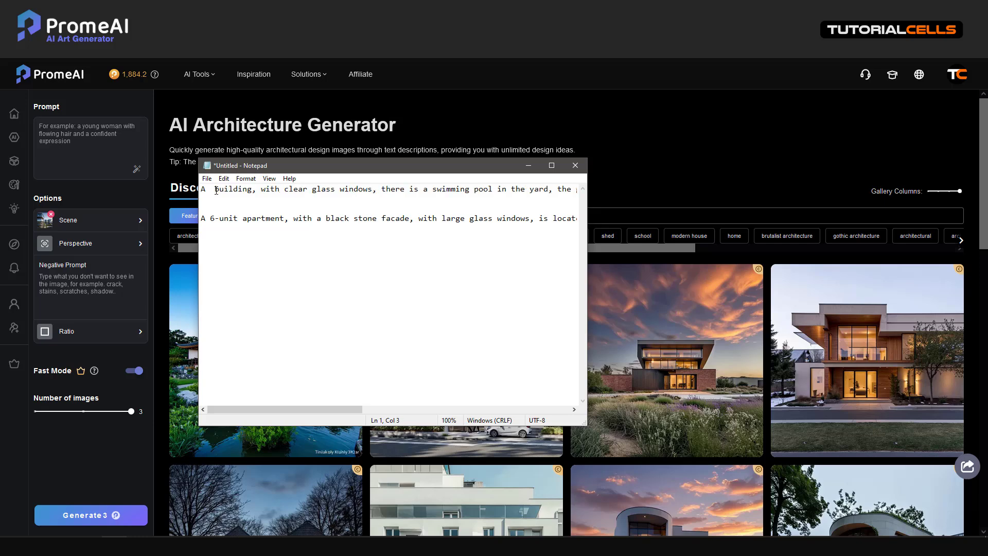
left_click_drag(203, 190, 578, 188)
key("ctrl+c")
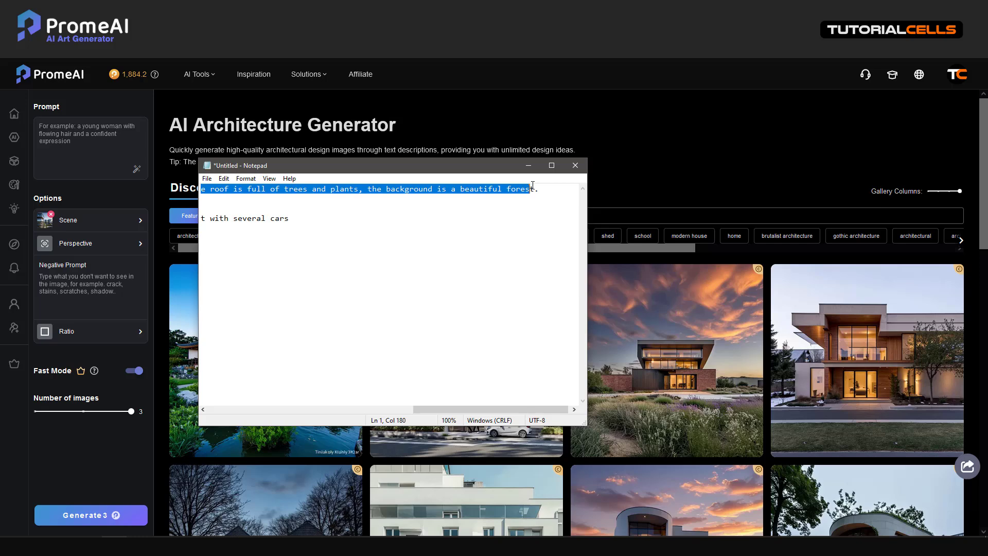
left_click_drag(534, 186, 542, 186)
- Paste the pool-and-forest building description as the prompt and add the American-style Italian Villa scene
left_click(90, 149)
key("ctrl+v")
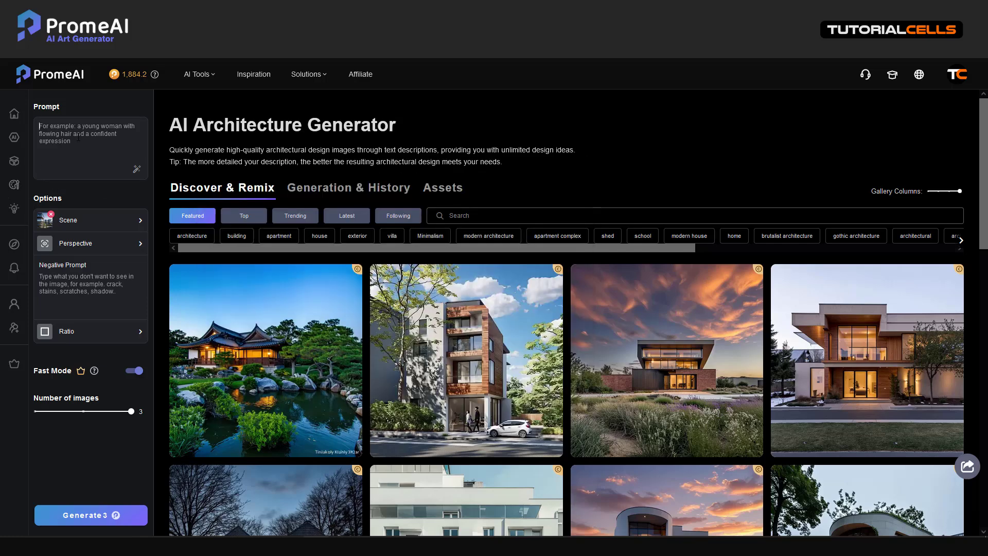
left_click(94, 233)
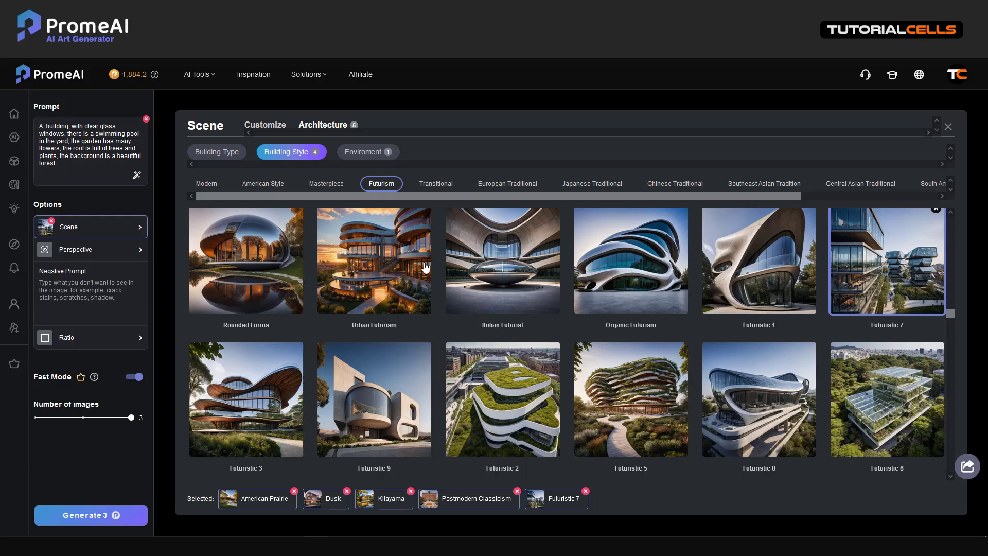
scroll(534, 299, "down", 10)
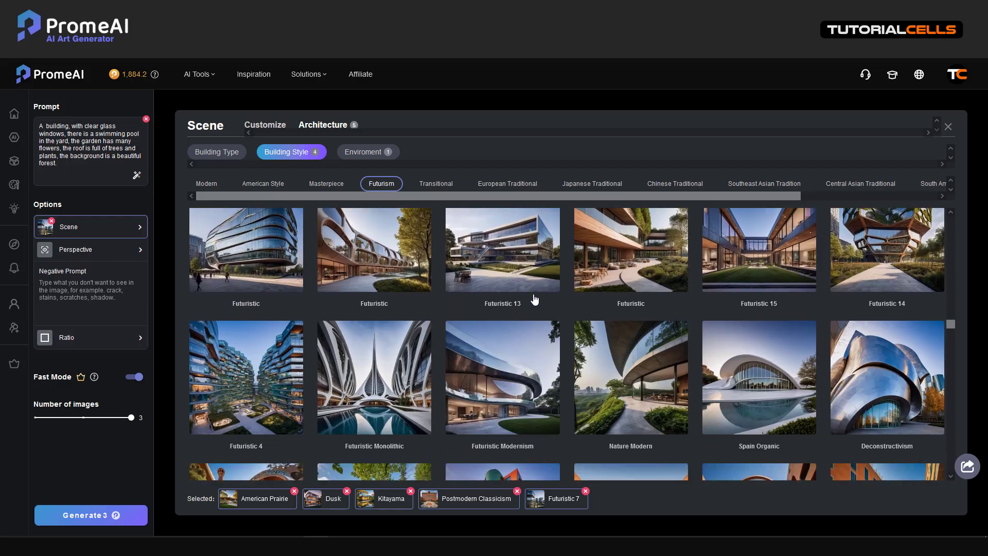
scroll(534, 297, "down", 2)
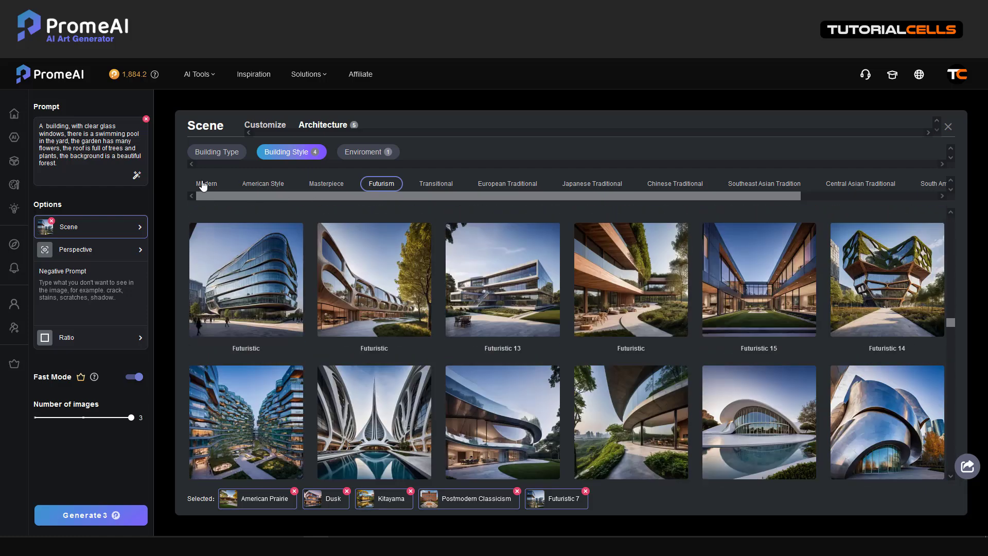
left_click(204, 184)
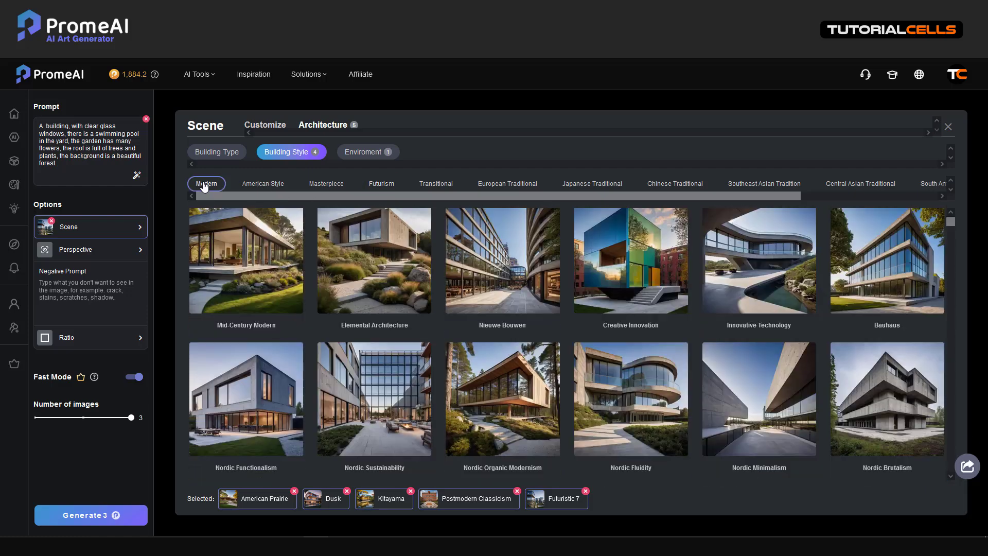
mouse_move(240, 196)
left_mouse_down()
mouse_move(403, 196)
mouse_move(237, 190)
left_mouse_up()
left_click(264, 186)
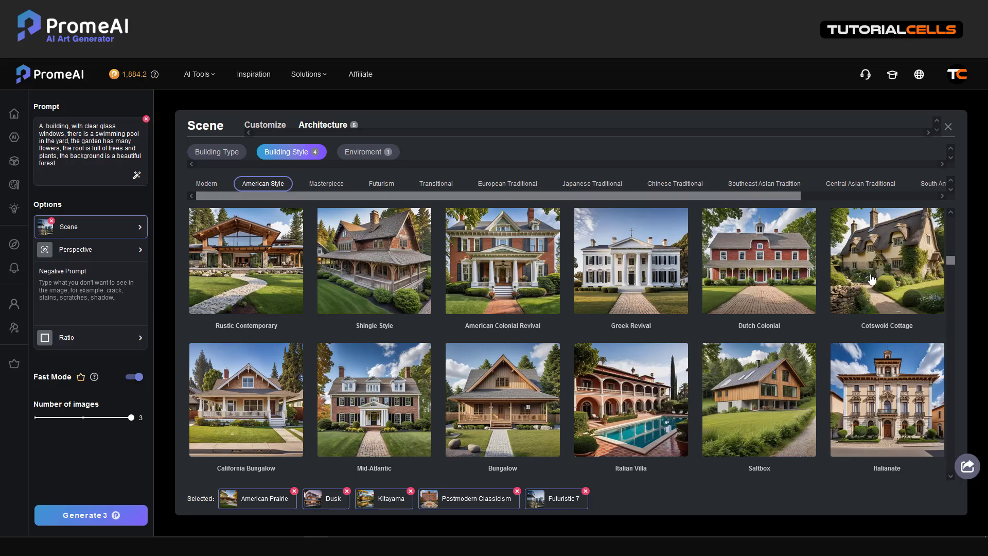
left_click(657, 423)
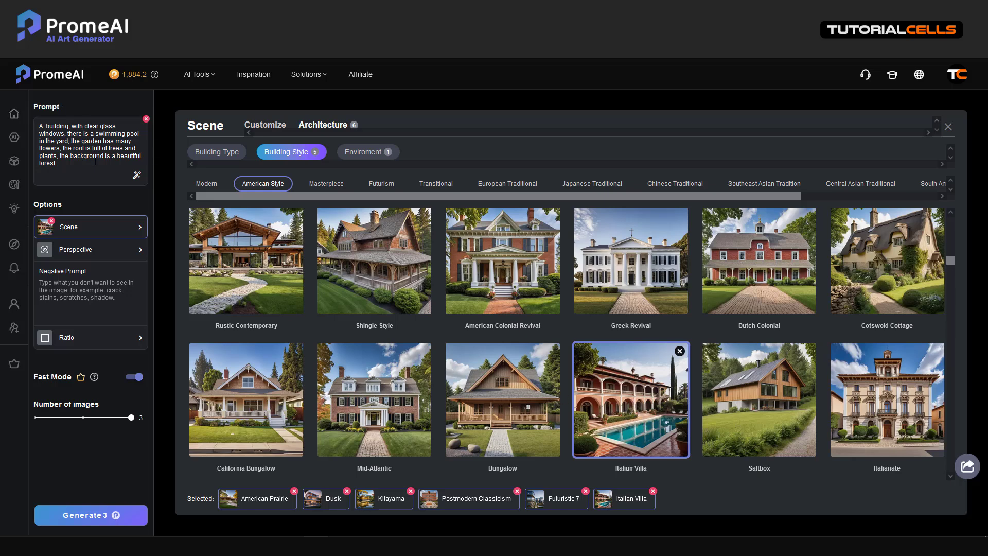
left_click(93, 252)
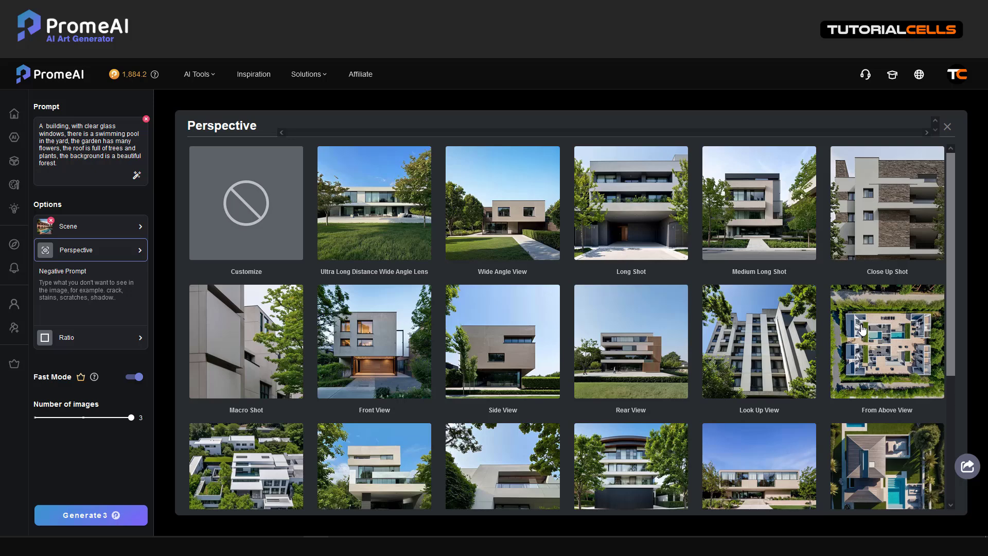
- Select the Drone View and 45 Degree View perspectives, then close the dialog
scroll(862, 329, "down", 2)
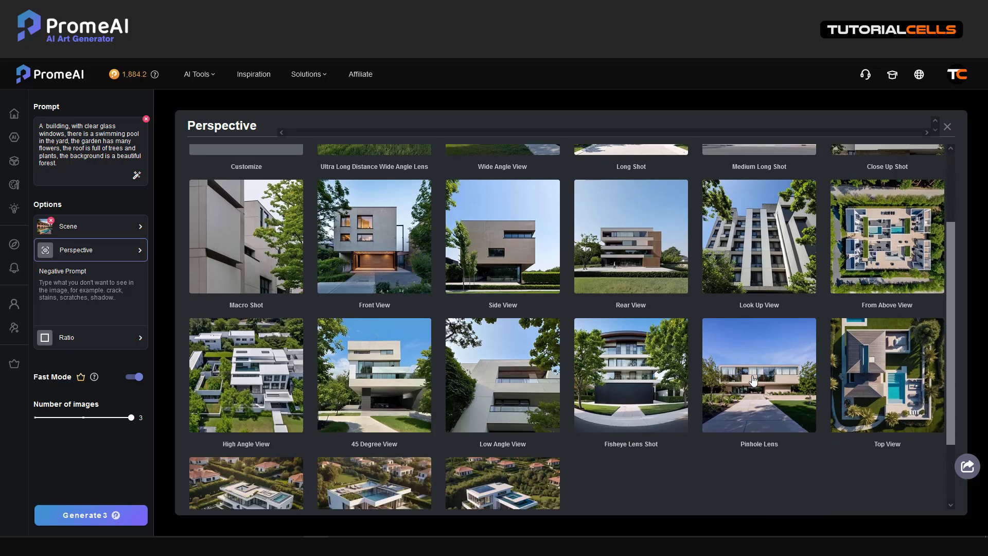
scroll(753, 380, "down", 2)
left_click(525, 431)
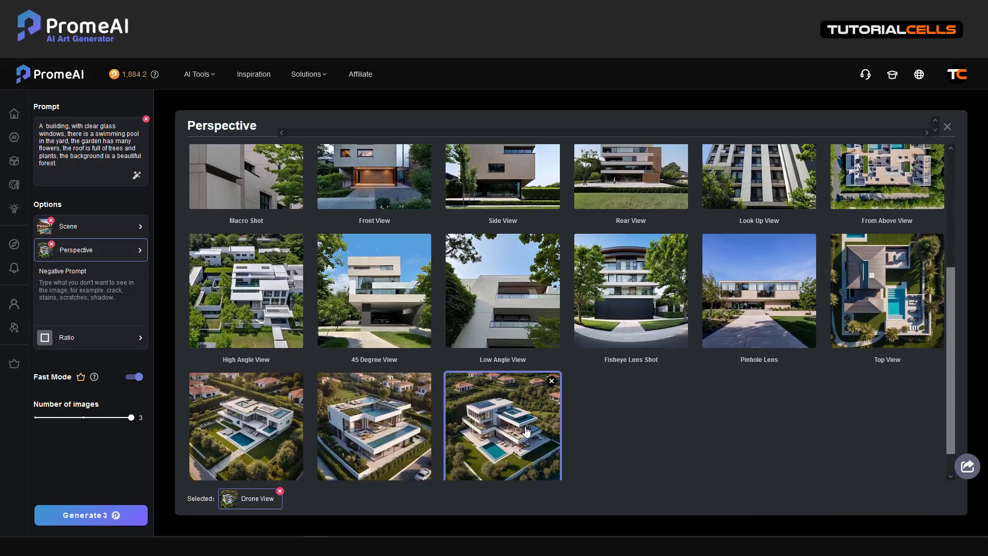
left_click(403, 330)
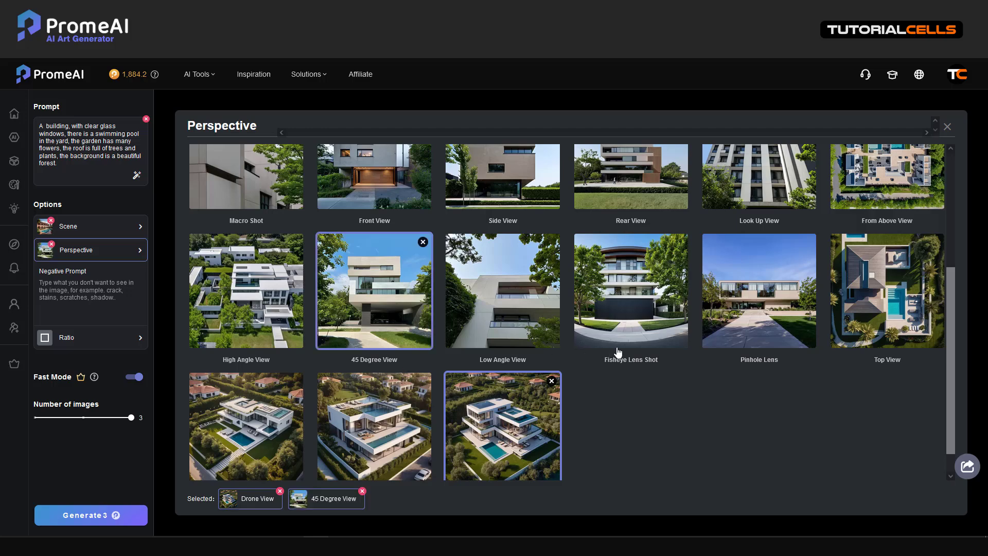
scroll(664, 357, "up", 3)
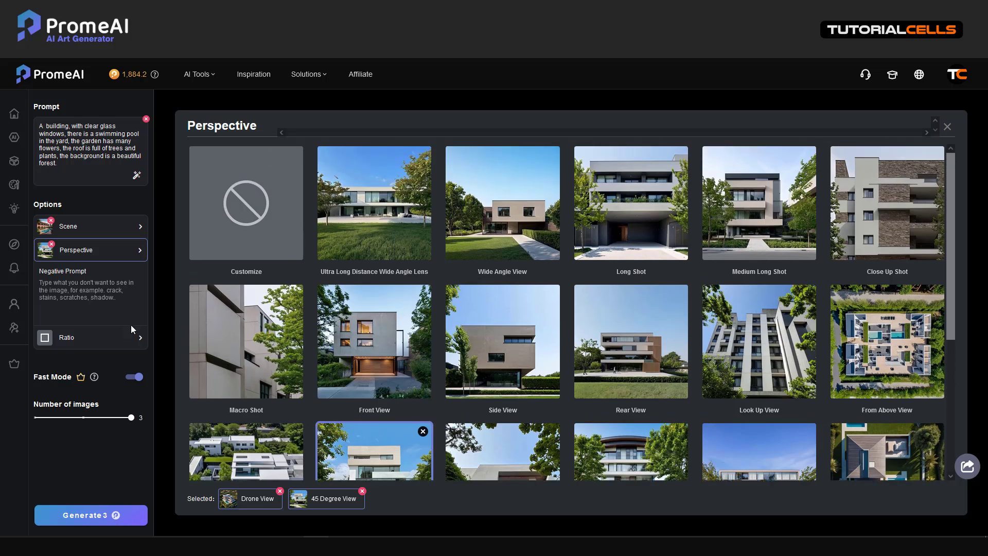
left_click(40, 283)
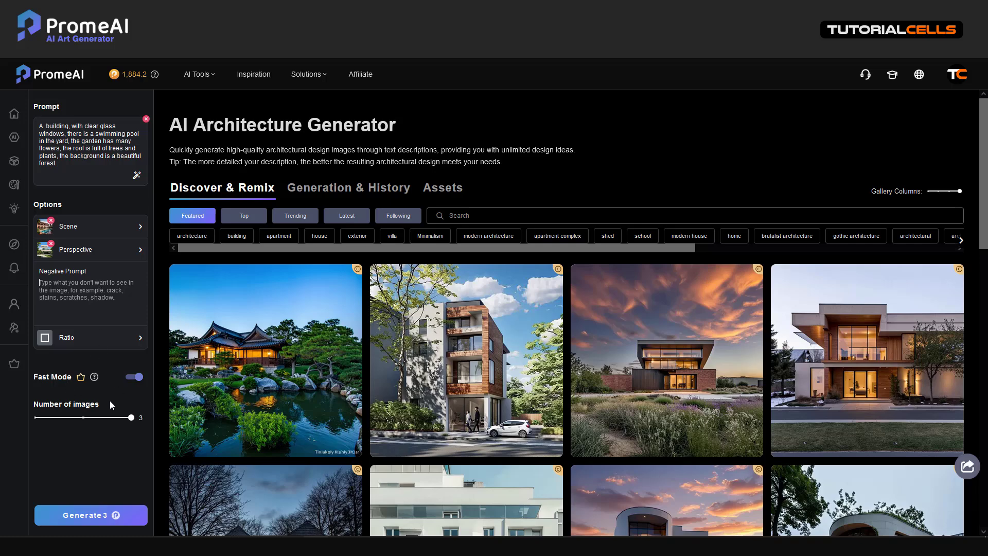
- Generate three villa images using Italian Villa style and both perspectives
left_click(87, 513)
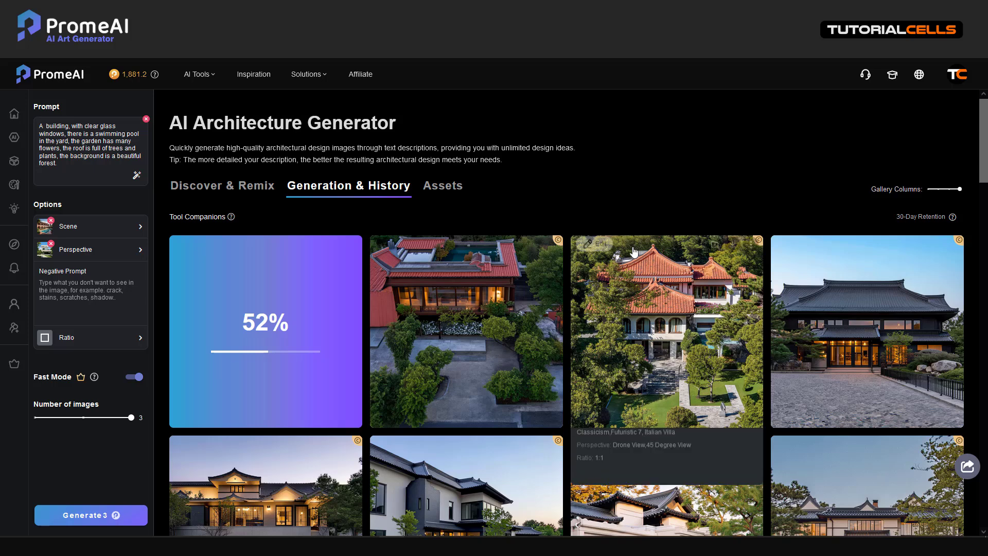
mouse_move(471, 340)
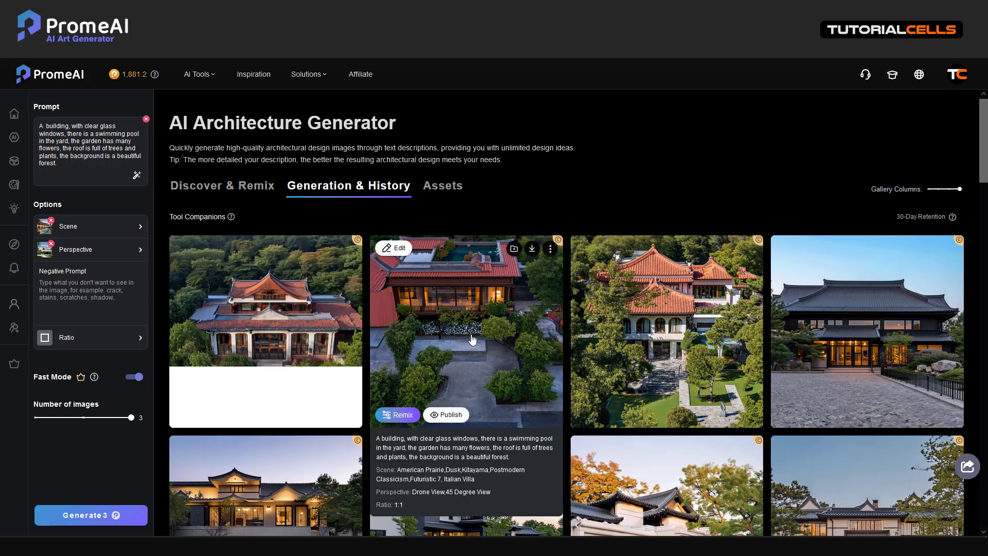
mouse_move(297, 385)
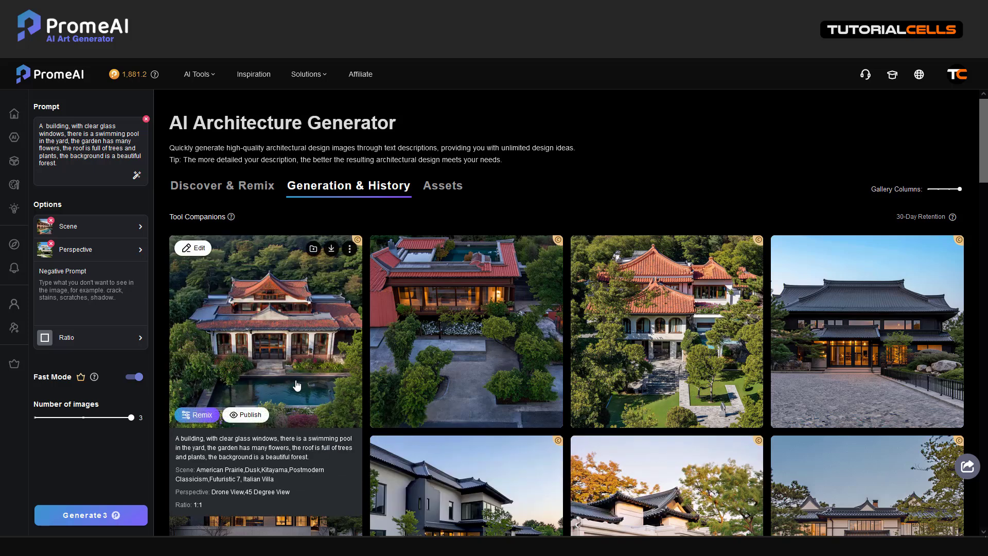
mouse_move(719, 407)
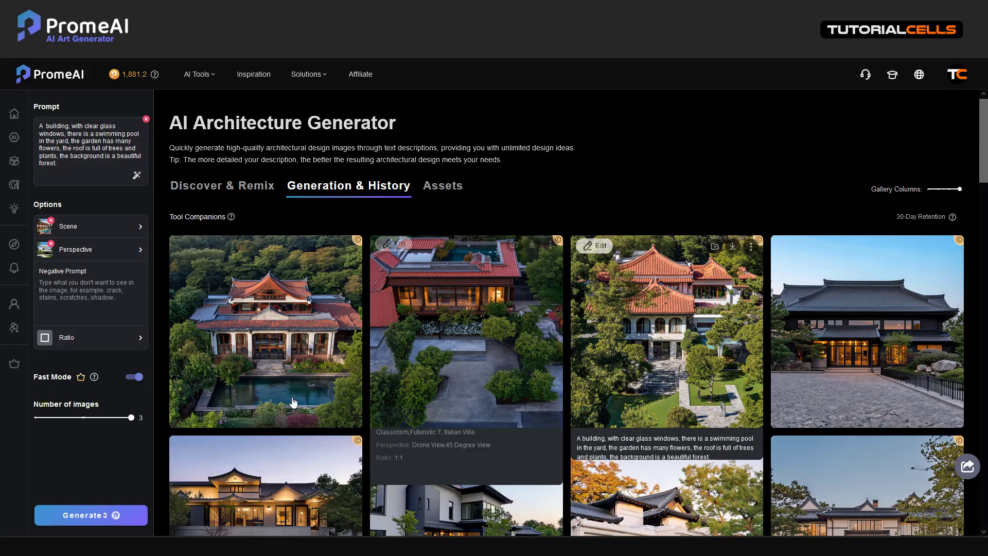
- Scroll through the gallery, reviewing each new image's prompt, scene and perspective details
scroll(848, 334, "down", 4)
scroll(848, 334, "down", 3)
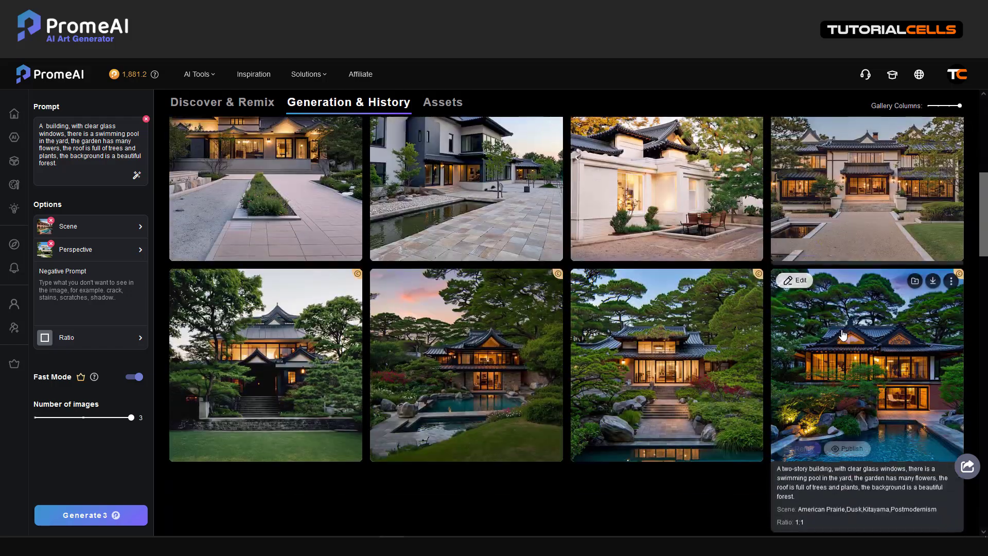
scroll(854, 355, "down", 2)
scroll(858, 367, "up", 2)
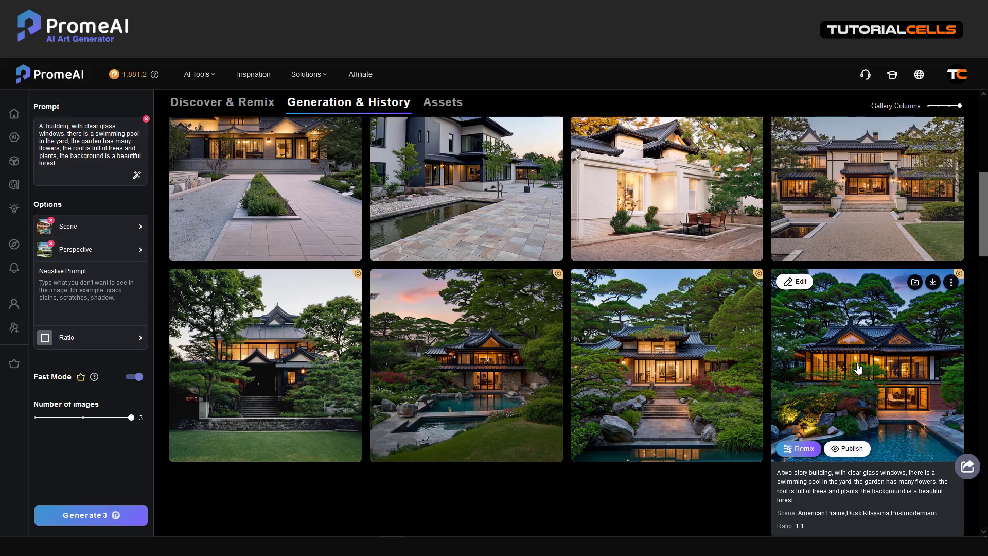
mouse_move(297, 408)
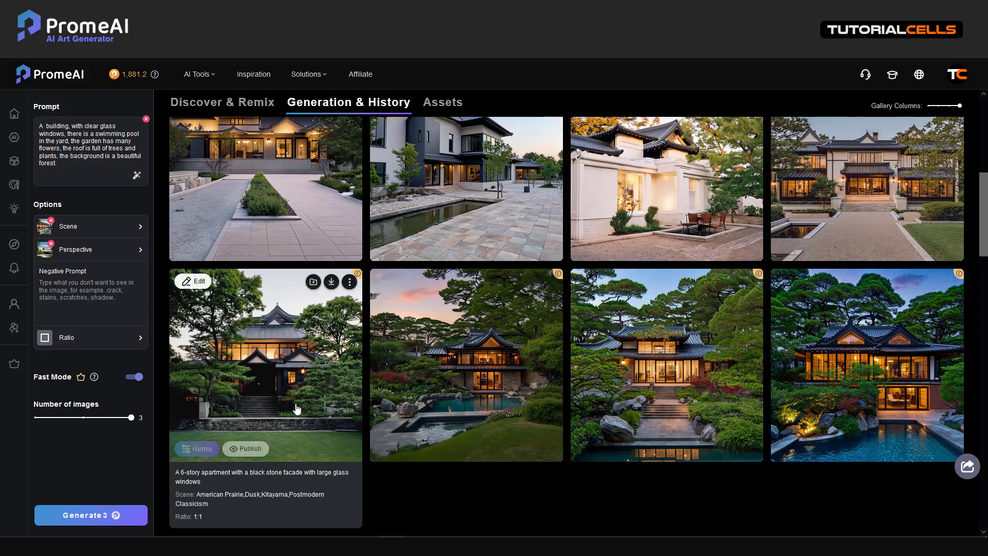
mouse_move(664, 432)
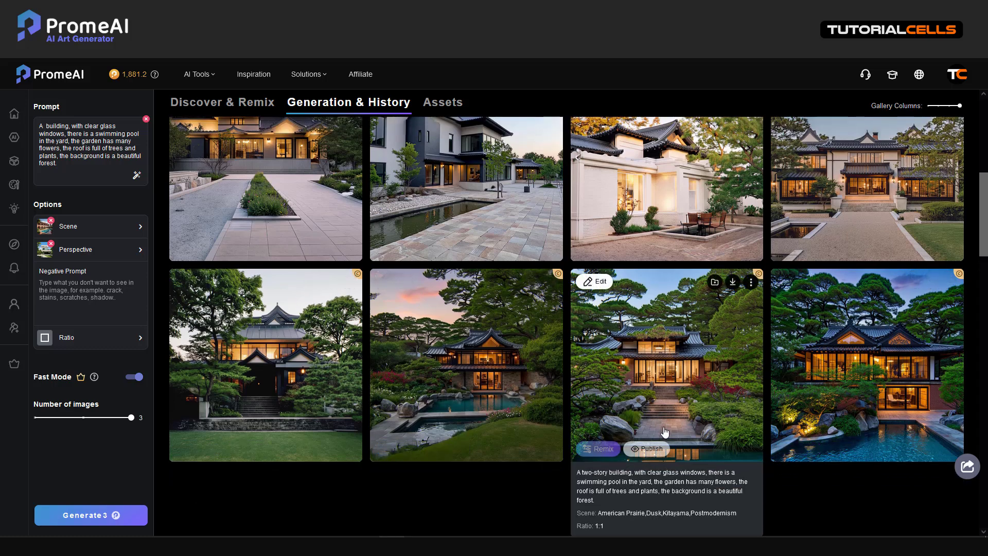
scroll(617, 385, "up", 4)
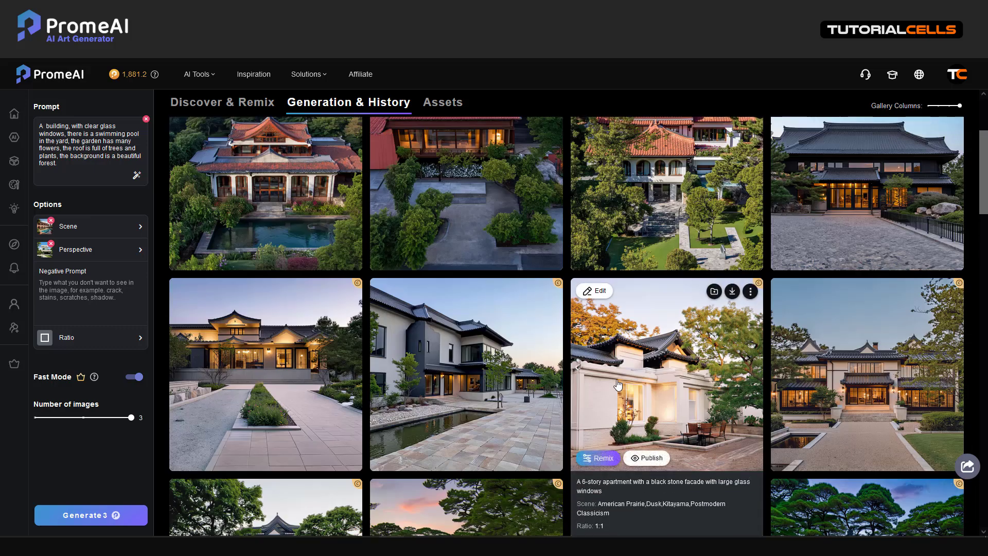
scroll(618, 385, "up", 3)
mouse_move(171, 253)
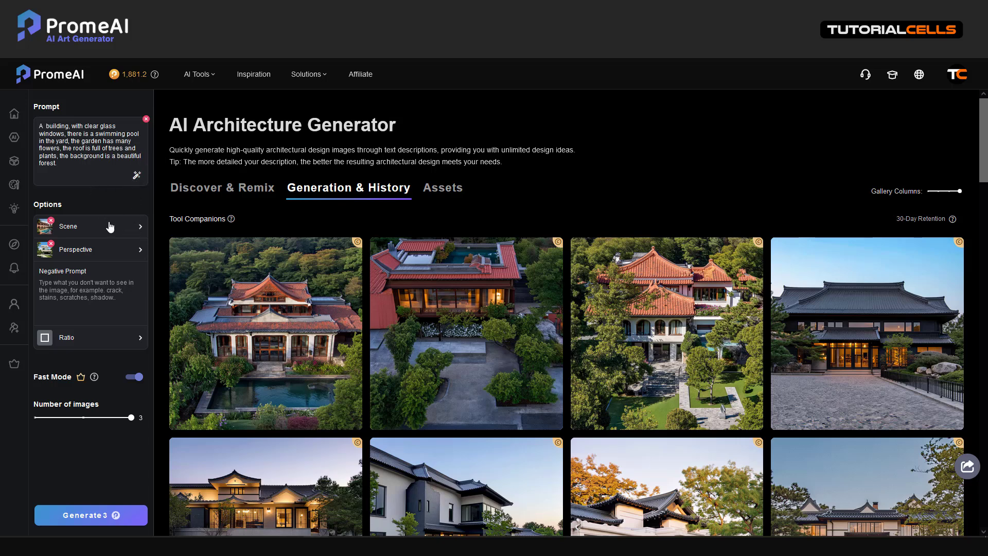
- Switch Scene to Customize, dropping all preset scene styles
left_click(110, 287)
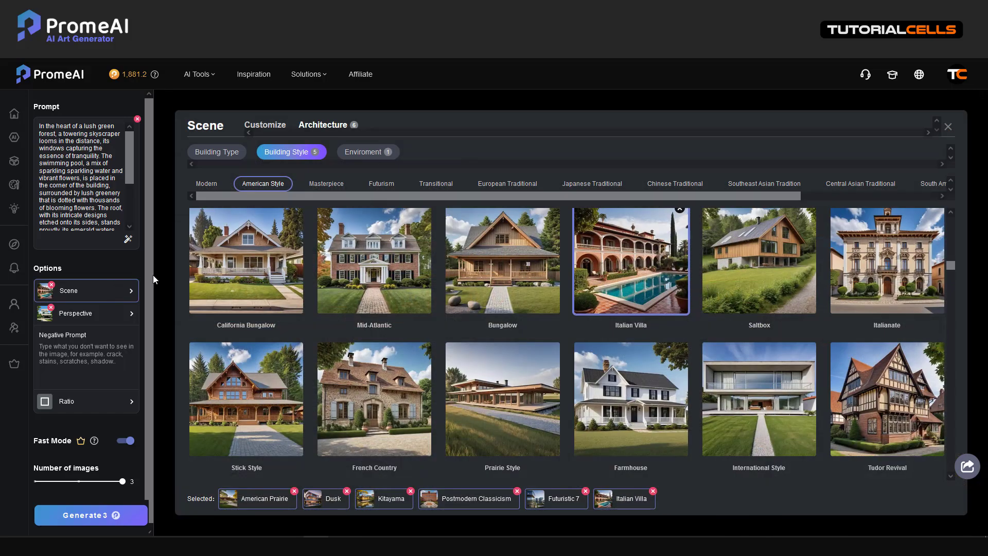
scroll(262, 265, "up", 3)
scroll(261, 266, "up", 5)
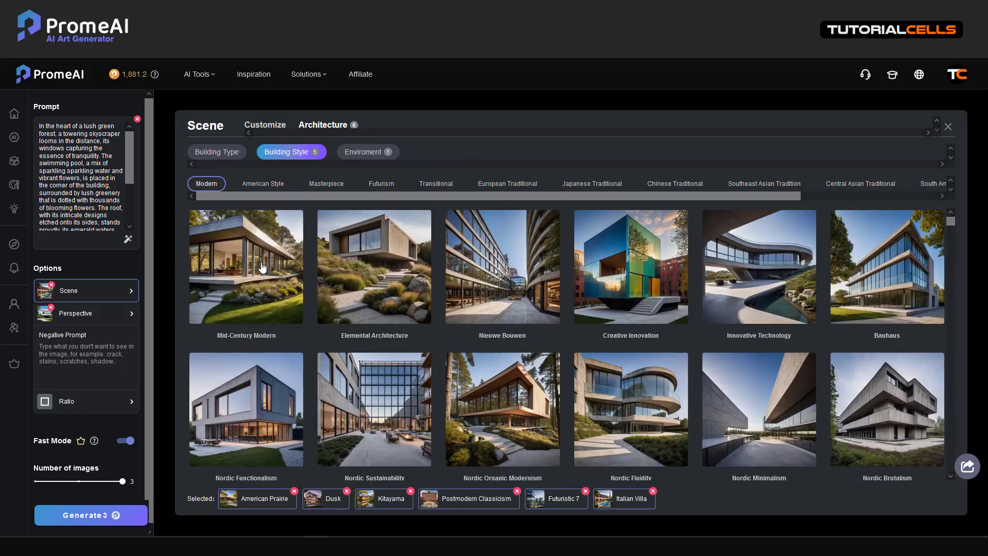
left_click(210, 152)
left_click(276, 130)
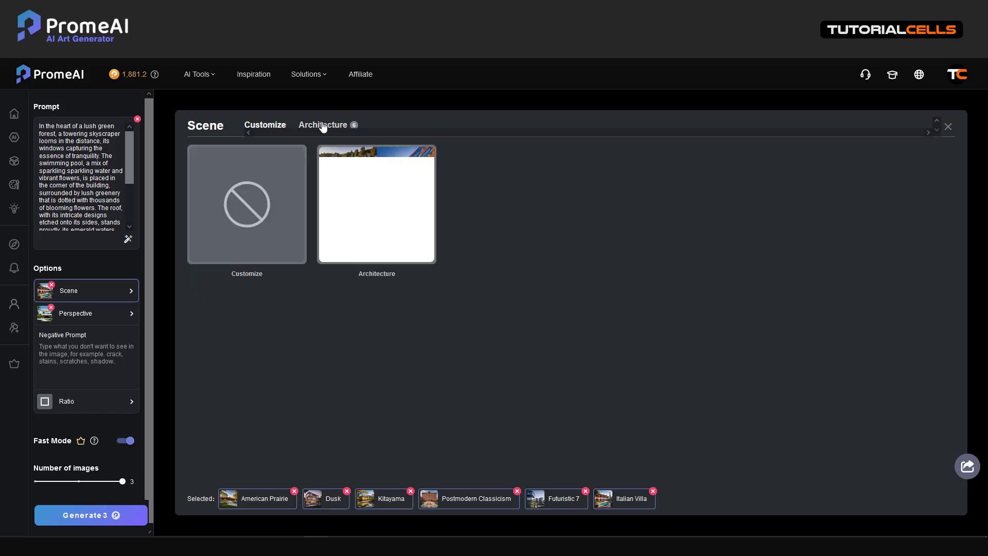
left_click(321, 126)
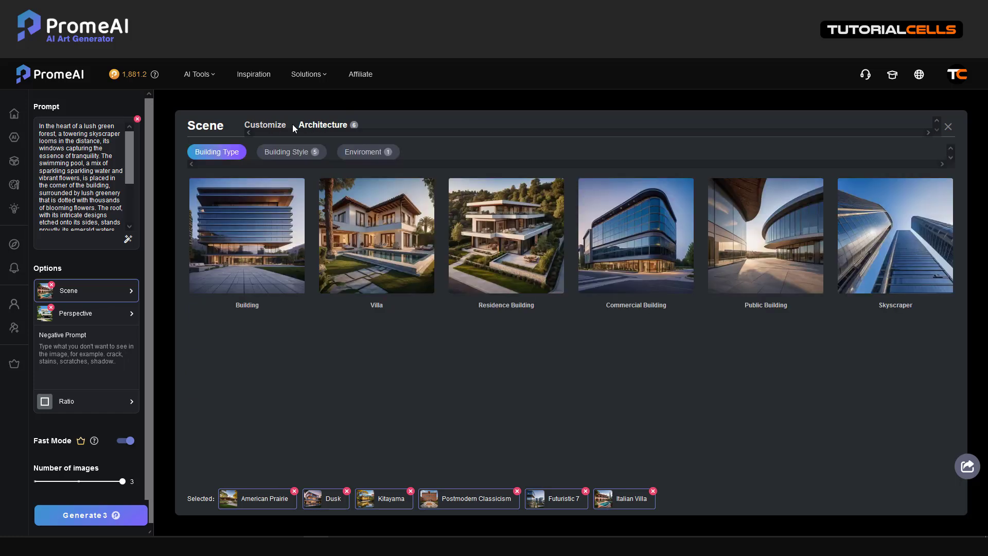
left_click(273, 125)
left_click(247, 219)
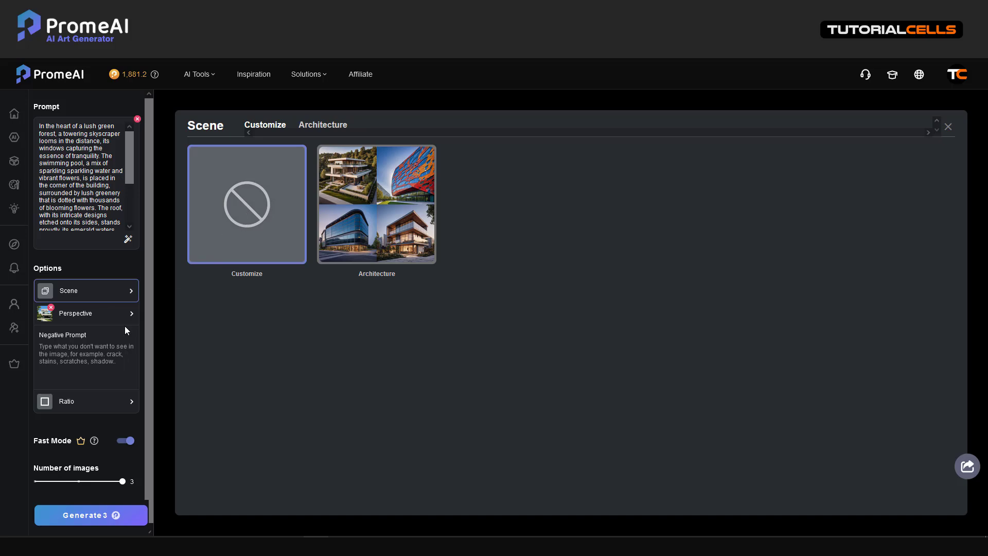
- Clear the preset perspectives, generate three images from the lush-forest skyscraper prompt, then clear the prompt
left_click(91, 316)
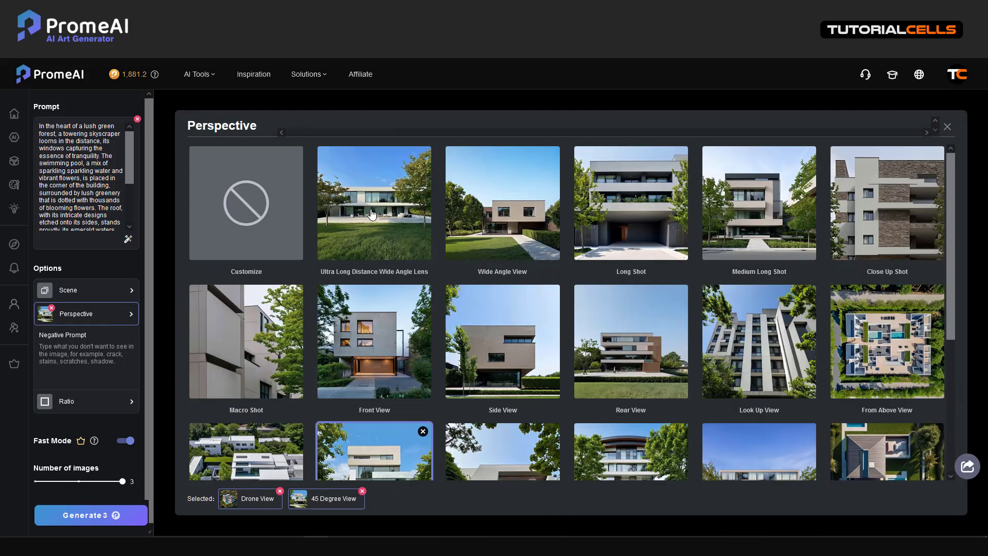
left_click(268, 218)
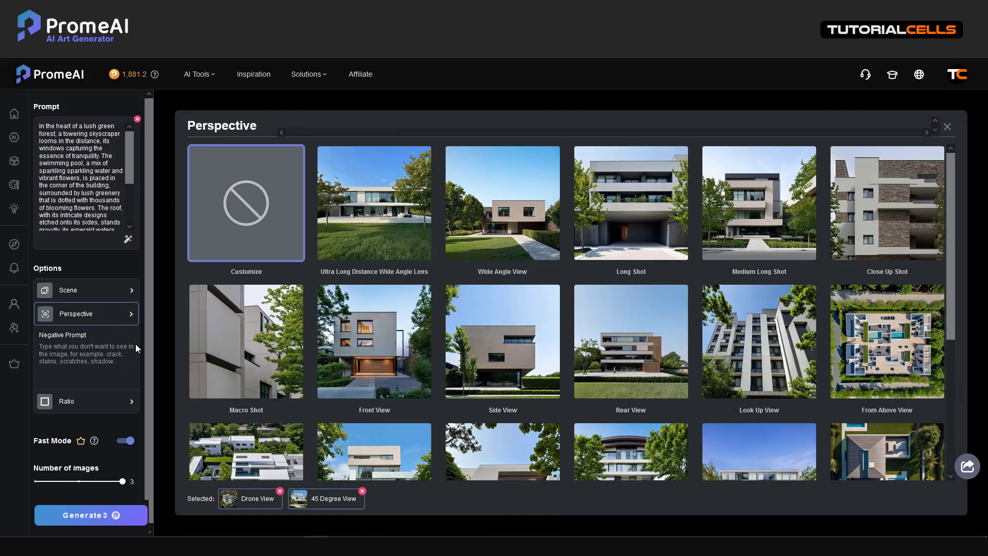
left_click(110, 384)
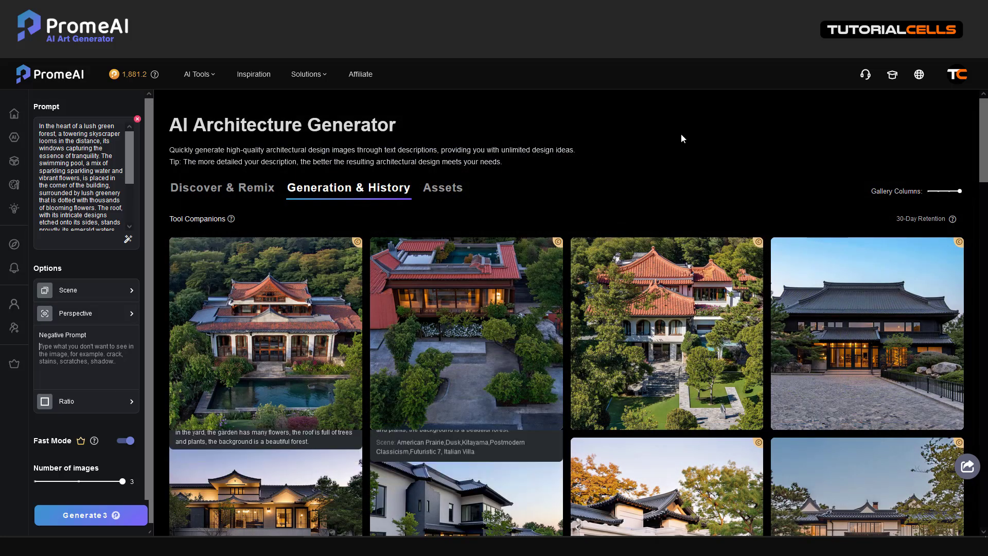
left_click(94, 515)
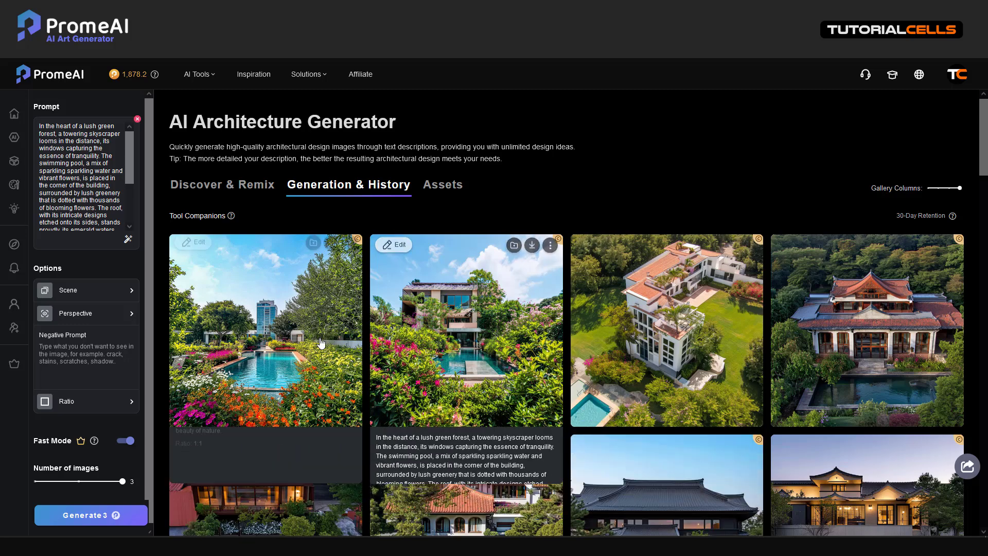
mouse_move(291, 343)
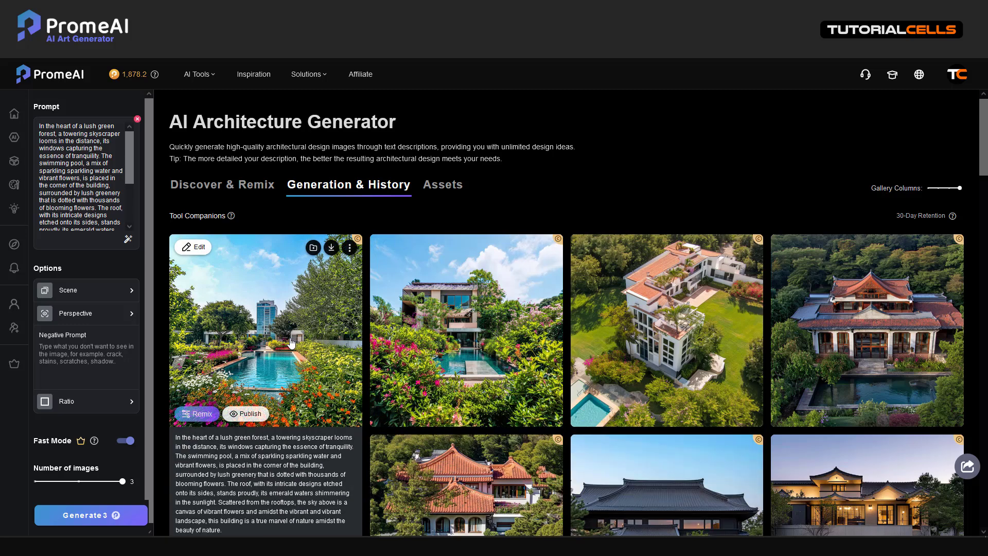
left_click(137, 119)
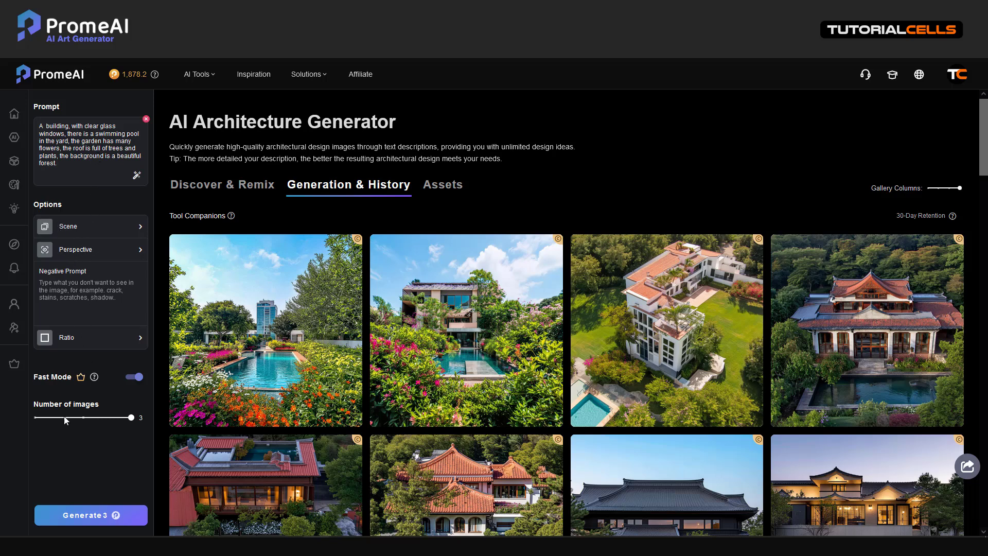
- Generate three preset-free images from the swimming-pool building prompt, then empty the prompt box
left_click(92, 514)
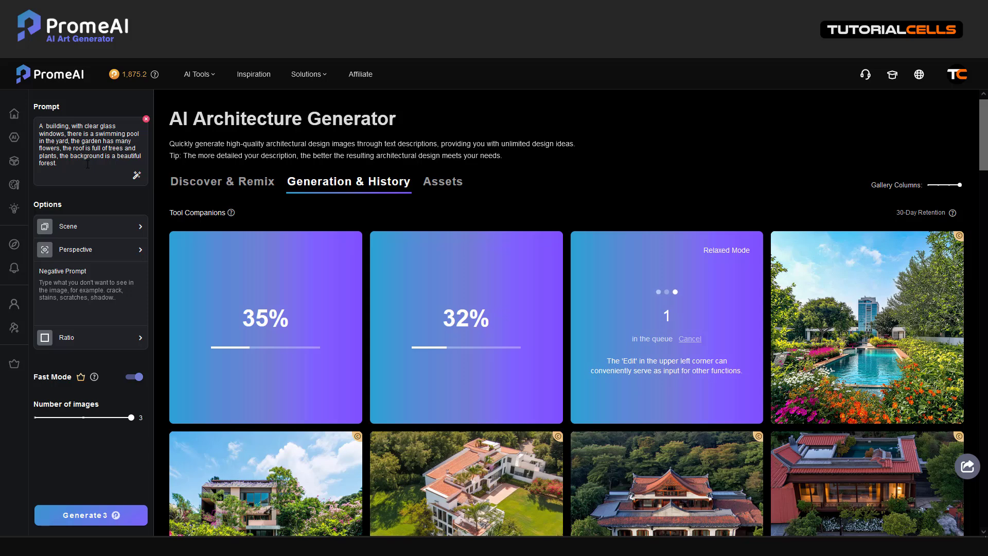
left_click(81, 231)
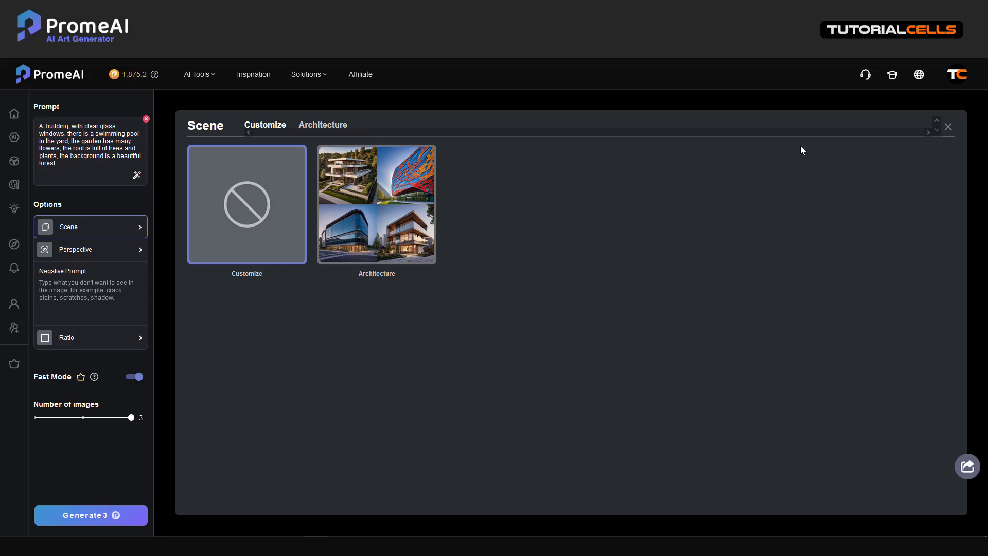
left_click(948, 127)
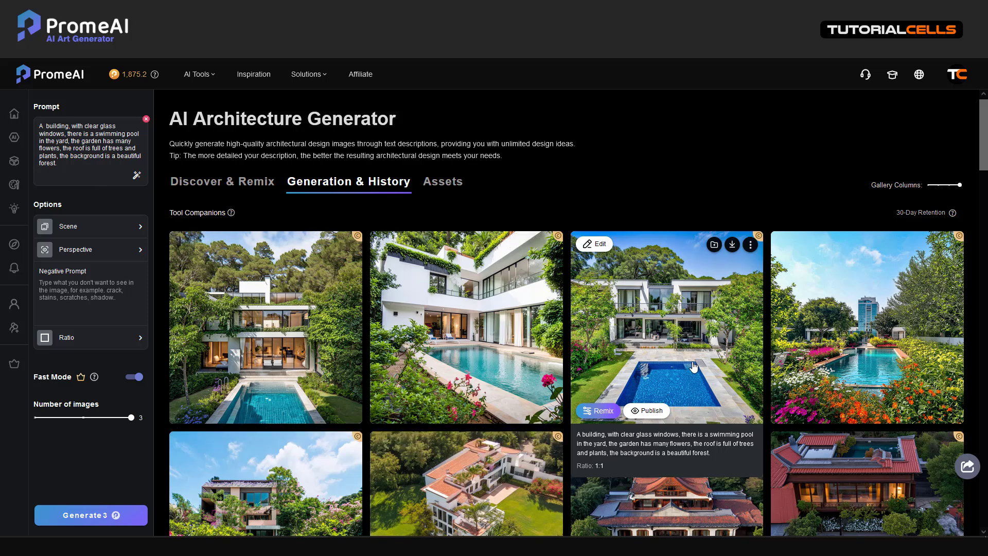
left_click(146, 119)
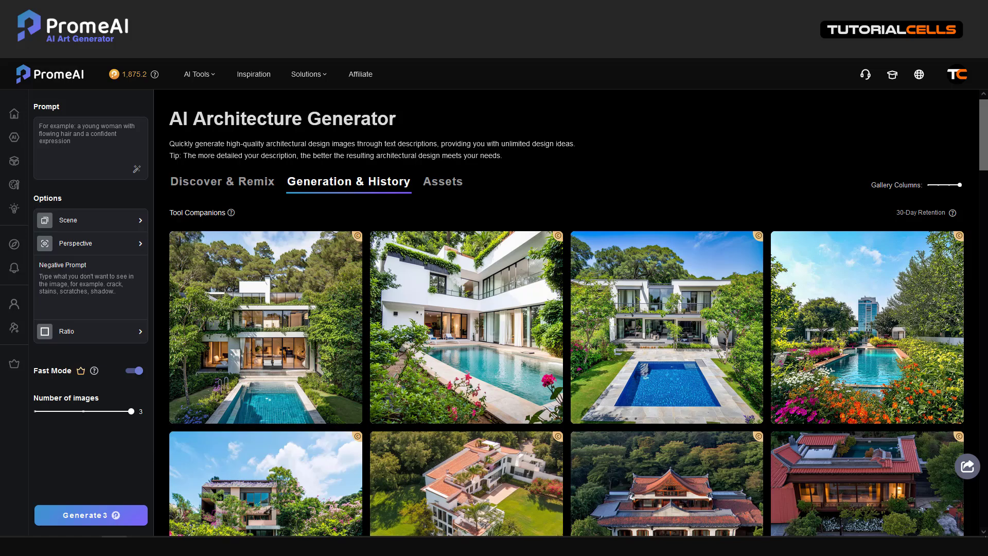
- Paste the 6-unit apartment line from Notepad as the prompt, replacing 'facade' with 'walls,'
key("alt+Tab")
left_click_drag(286, 218, 200, 218)
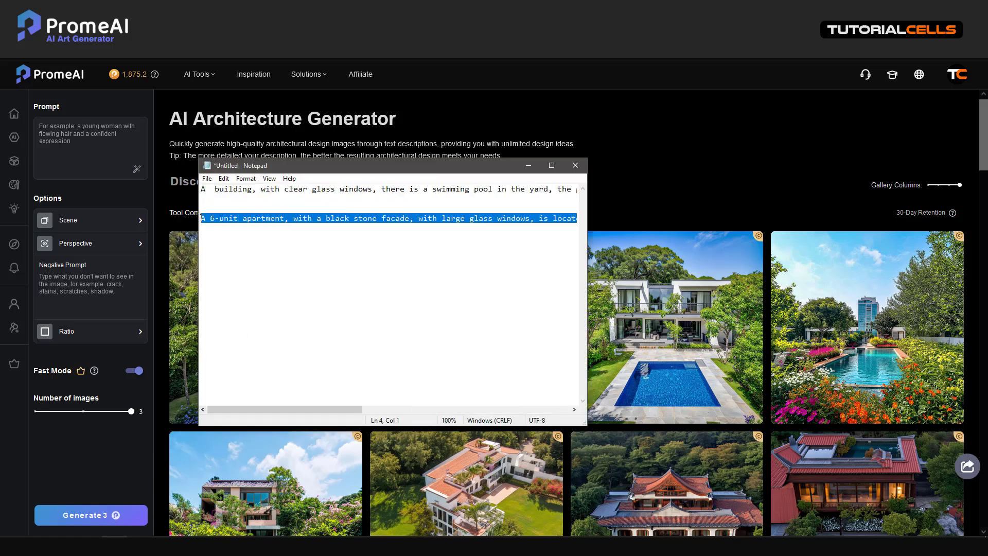
key("ctrl+c")
left_click(122, 172)
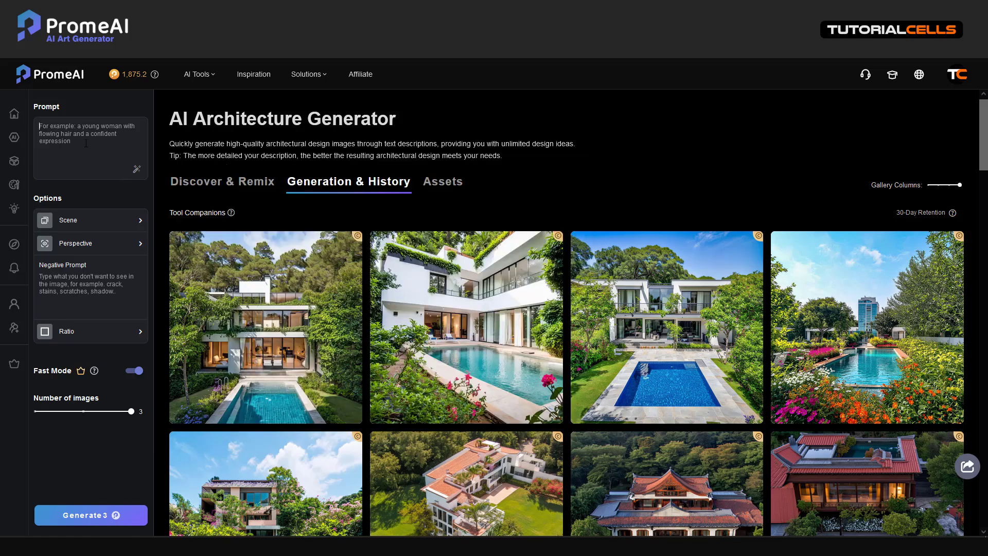
key("ctrl+v")
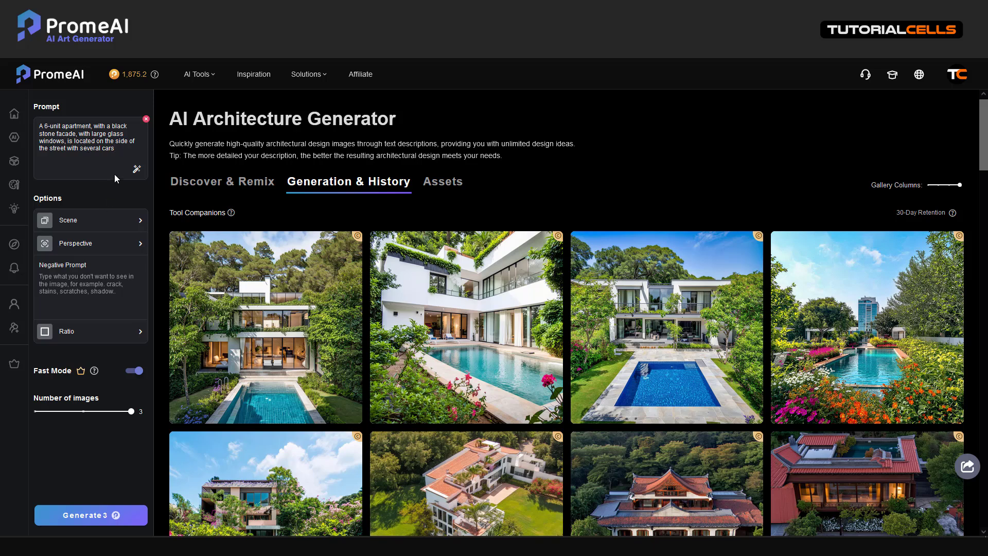
double_click(66, 134)
type("walls ,")
- Set the aspect ratio to 16:9 and generate three black-stone apartment images
left_click(82, 338)
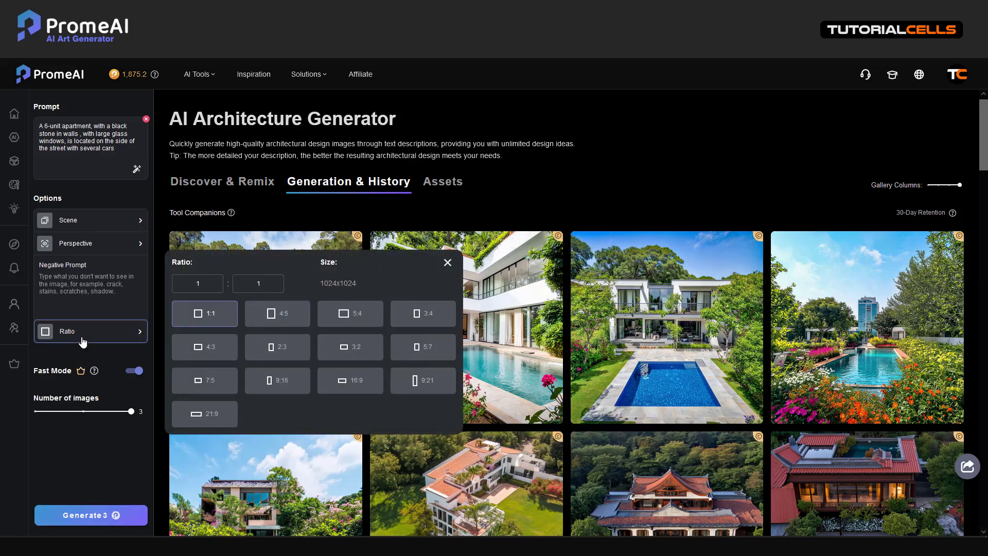
left_click(206, 354)
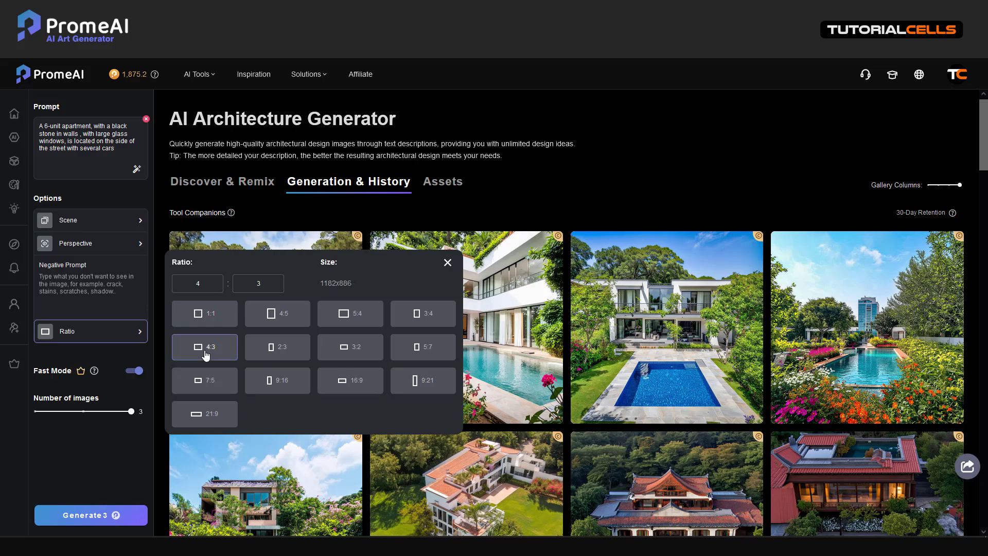
left_click(334, 381)
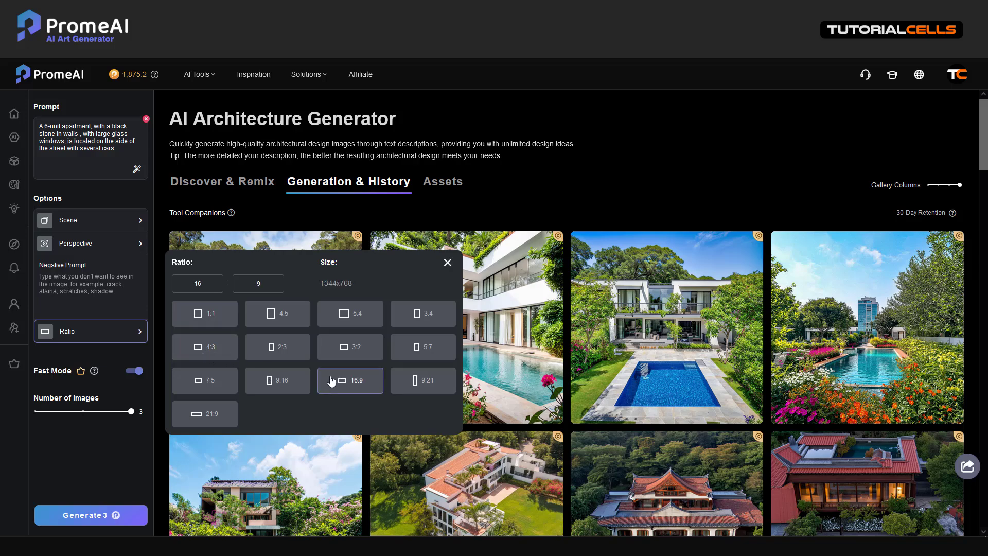
left_click(87, 515)
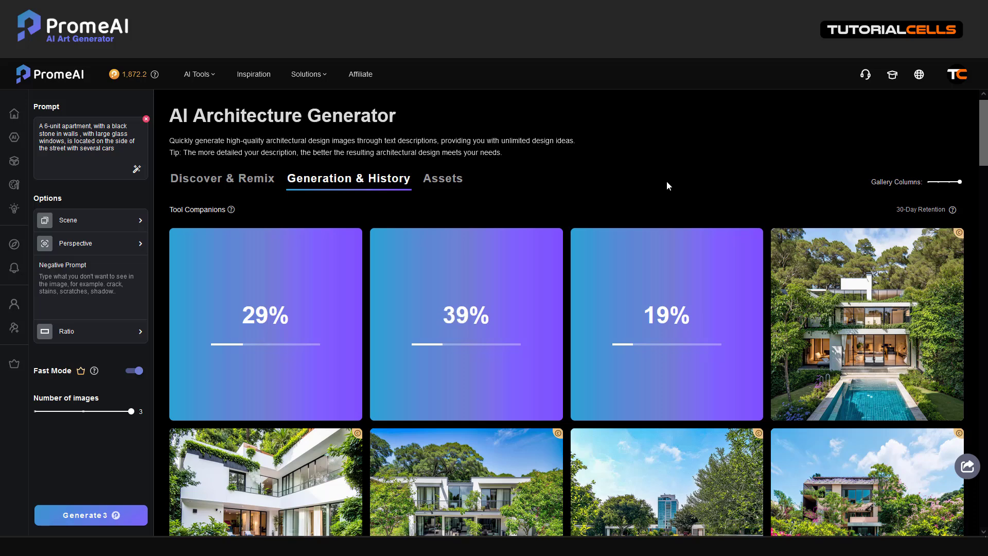
mouse_move(97, 377)
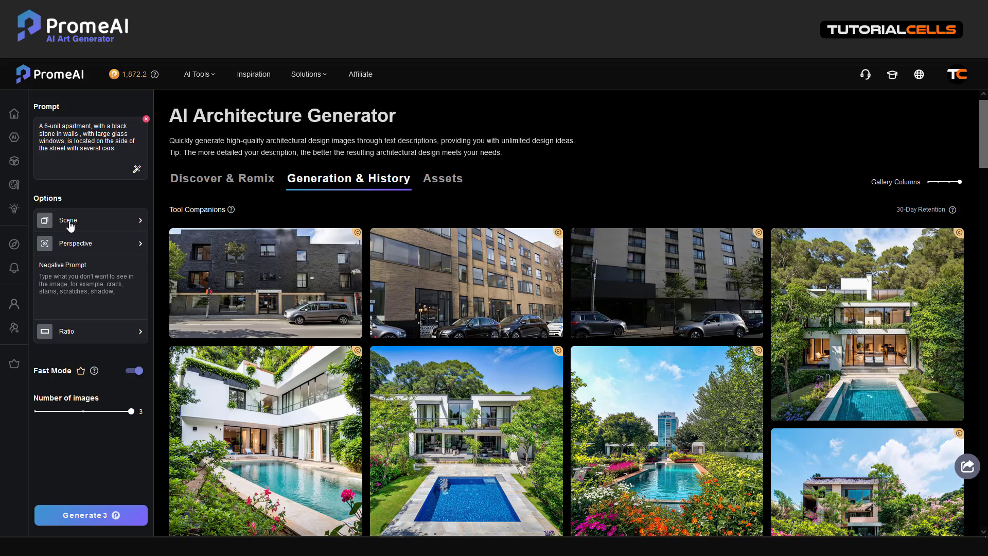
mouse_move(494, 304)
mouse_move(287, 295)
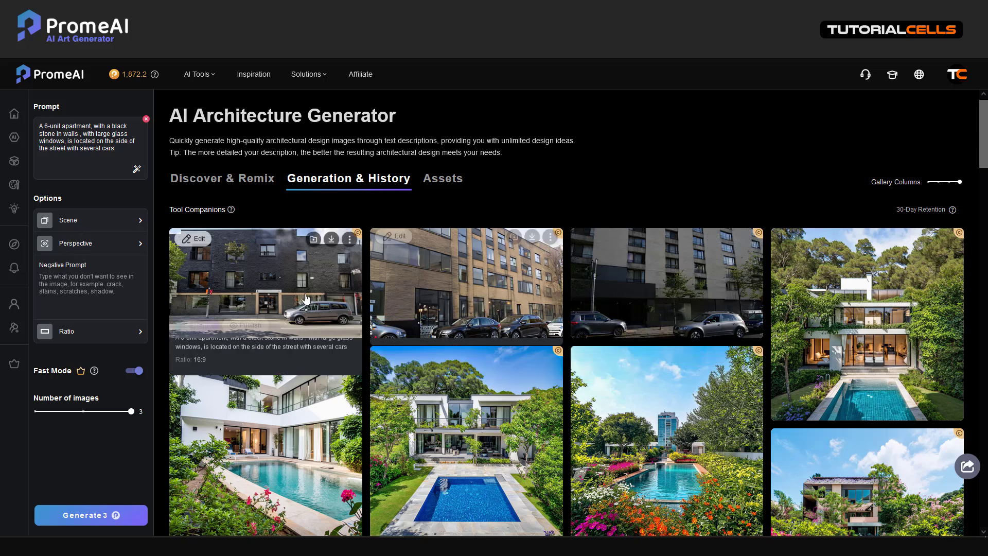
mouse_move(644, 278)
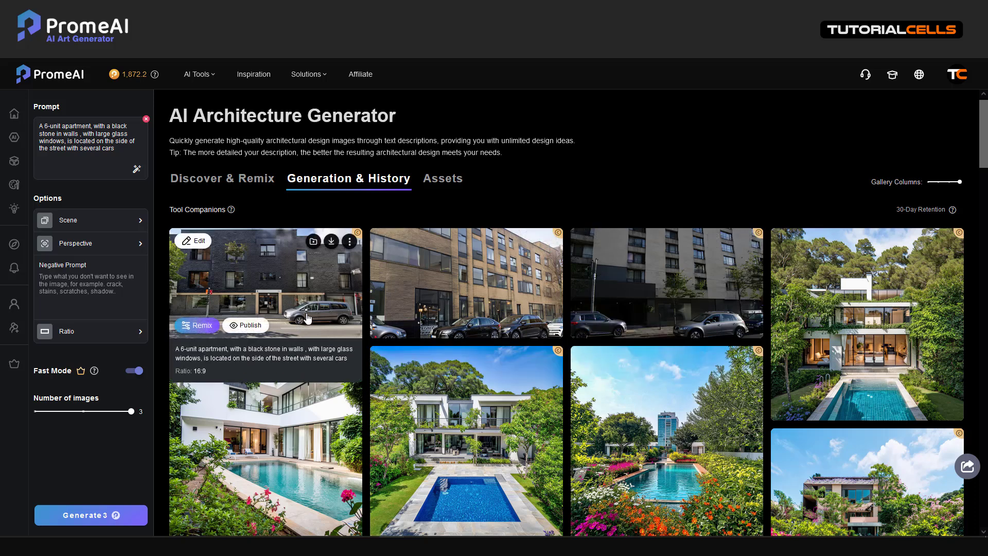
left_click(74, 222)
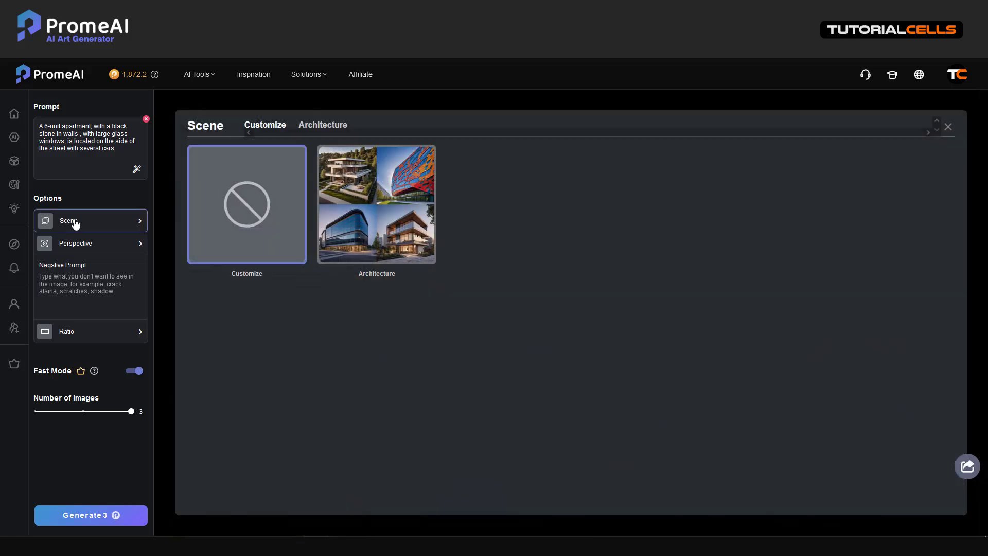
left_click(390, 210)
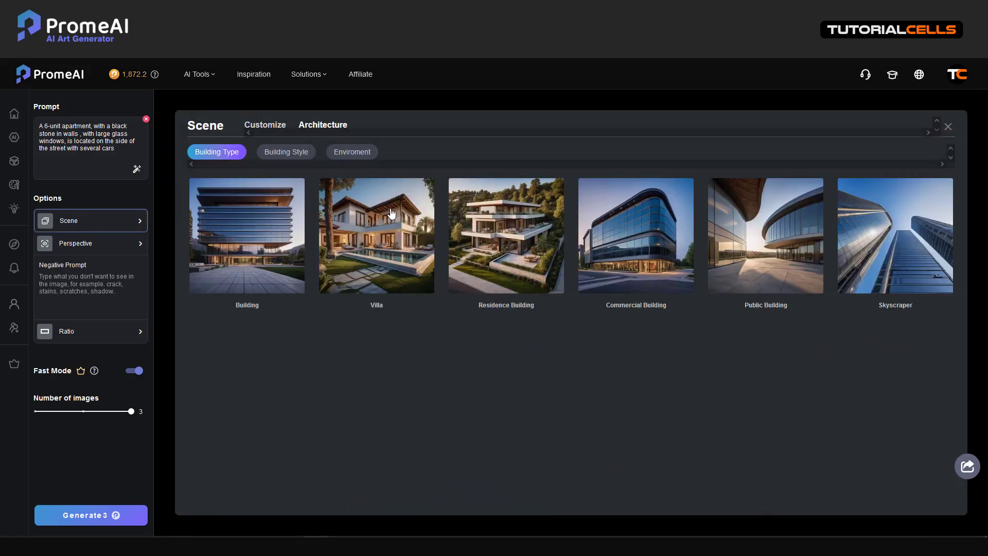
left_click(287, 156)
left_click(343, 155)
left_click(313, 127)
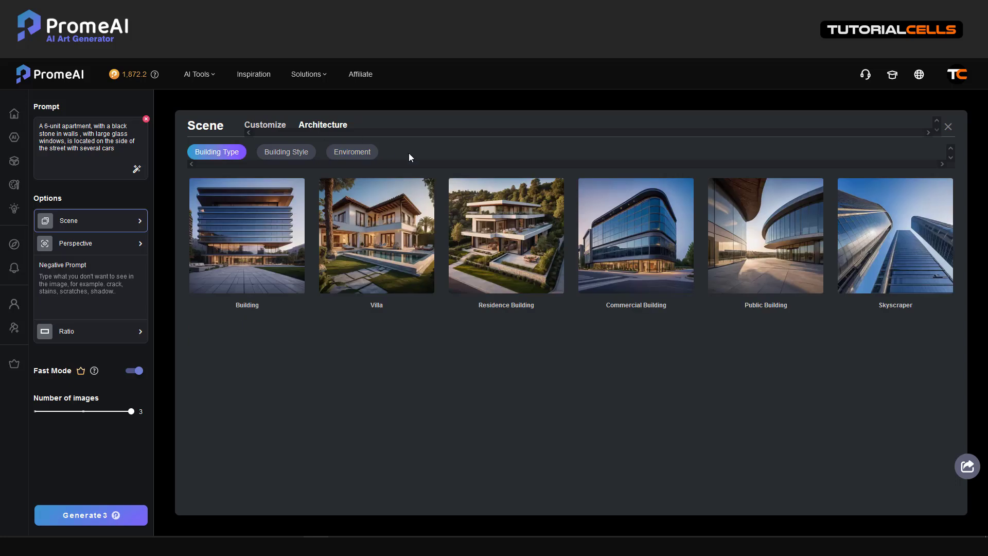
left_click(532, 236)
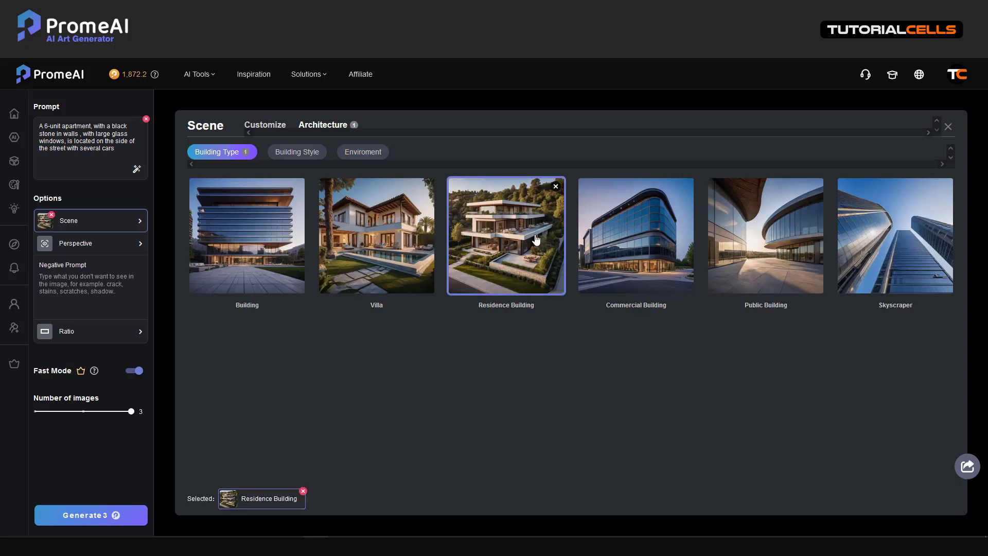
left_click(556, 188)
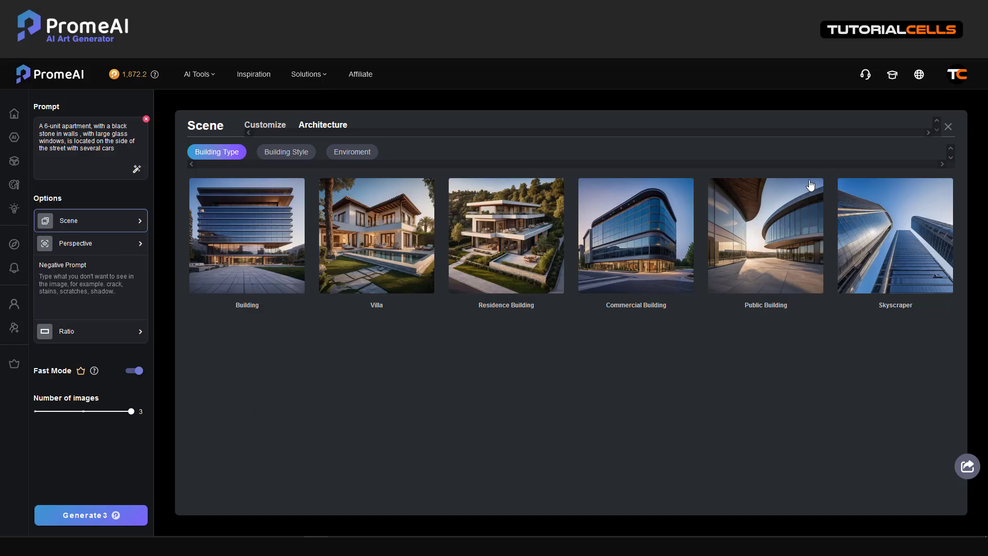
left_click(950, 129)
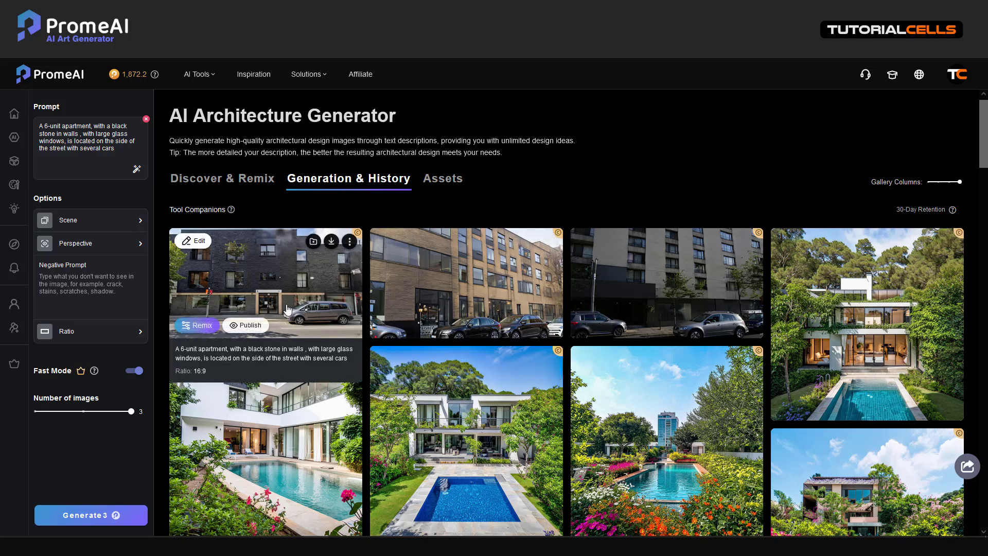
- Generate three street-corner apartment images among skyscrapers from the longer city-street prompt
left_click(242, 190)
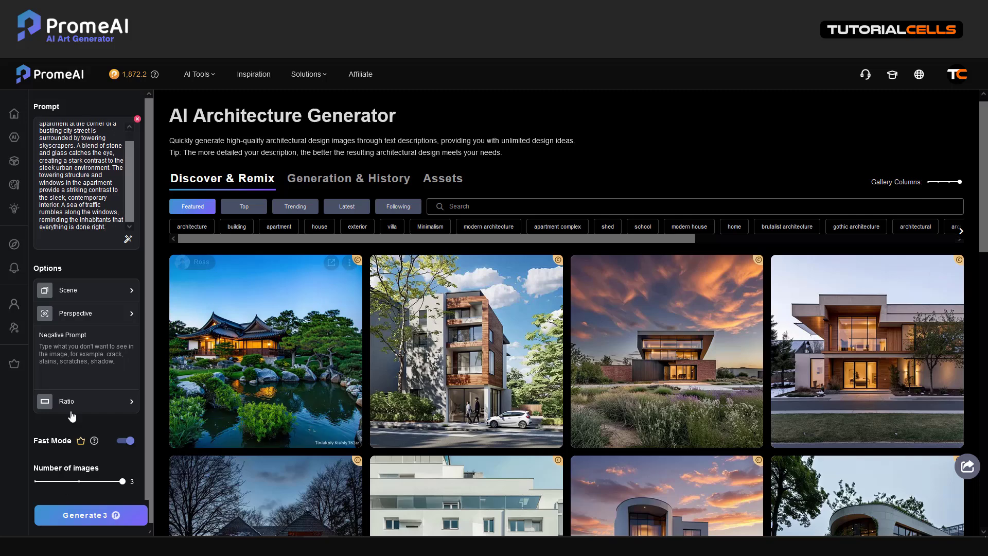
left_click(84, 514)
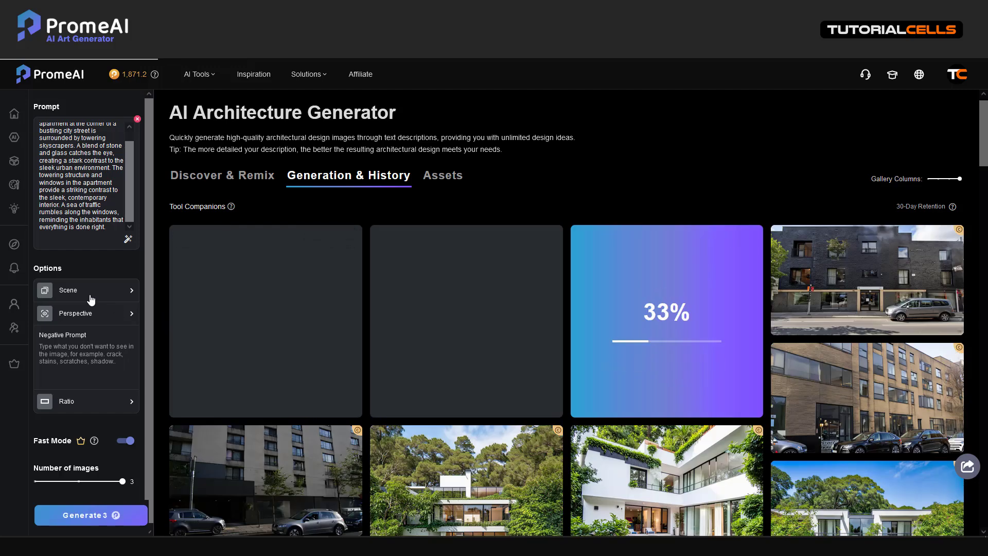
left_click(87, 291)
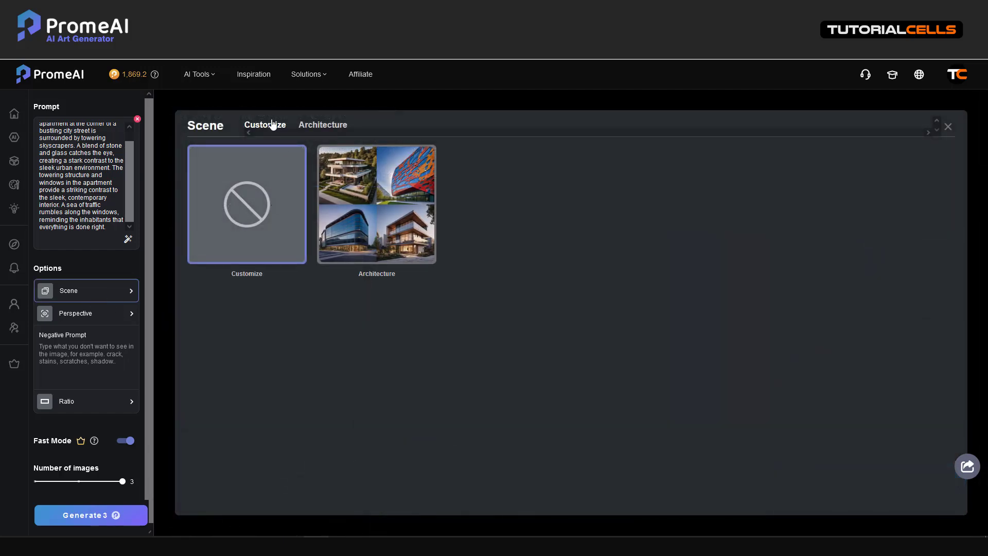
left_click(948, 127)
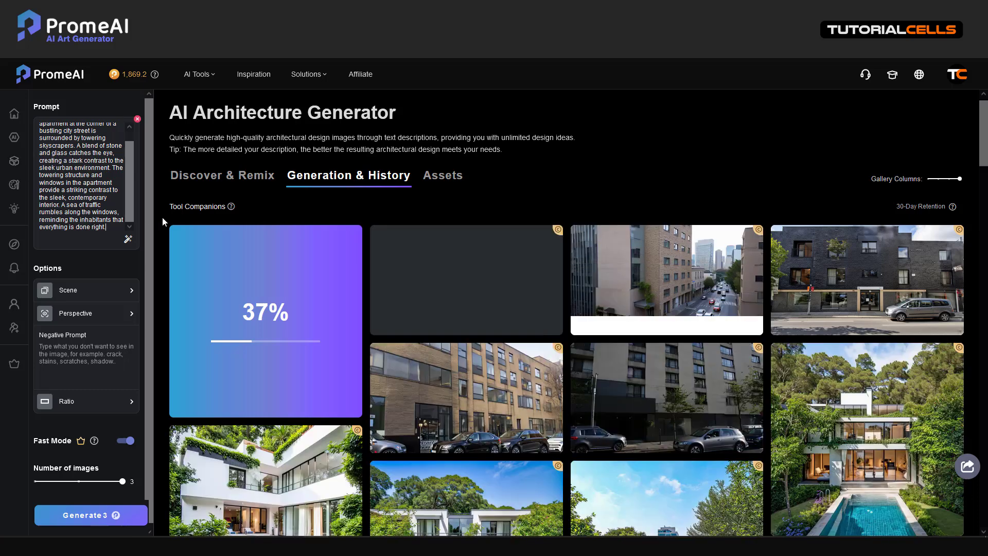
mouse_move(439, 298)
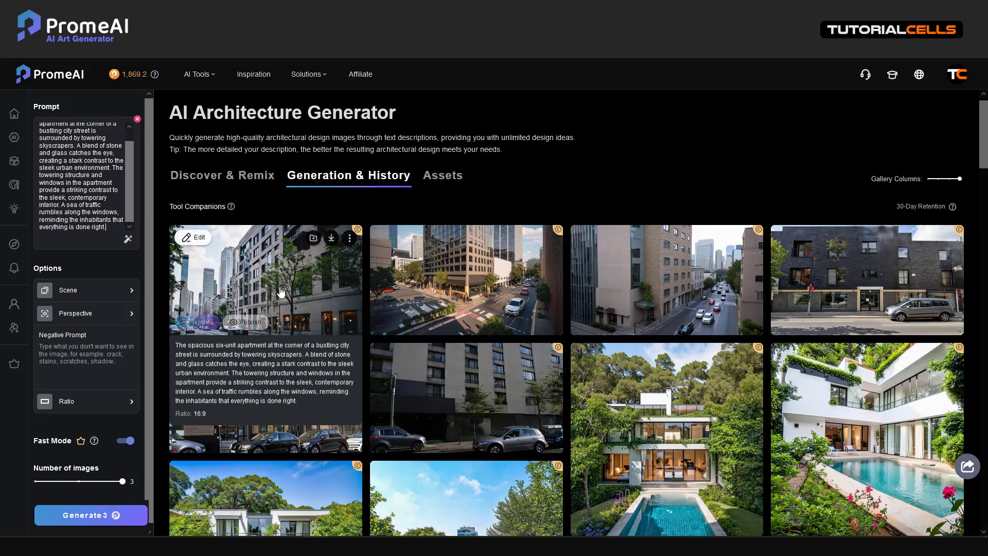
- Open the promeai.pro landing page from the link in the YouTube video description
scroll(95, 306, "down", 1)
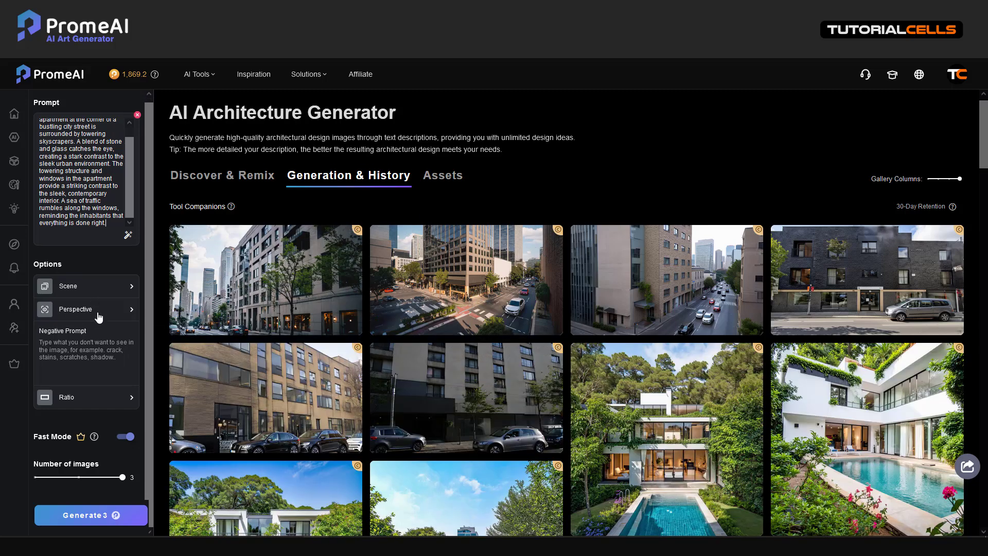
scroll(99, 316, "up", 1)
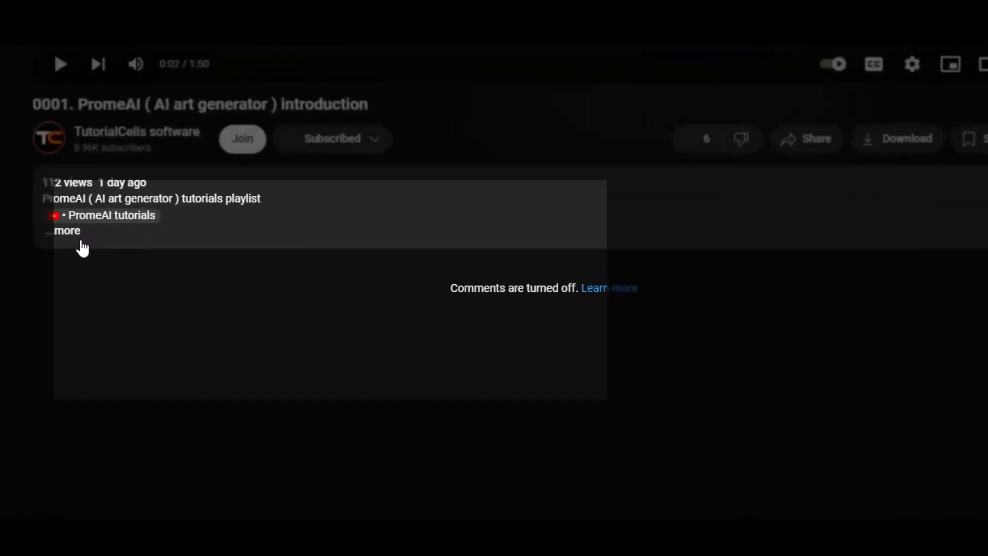
left_click(76, 216)
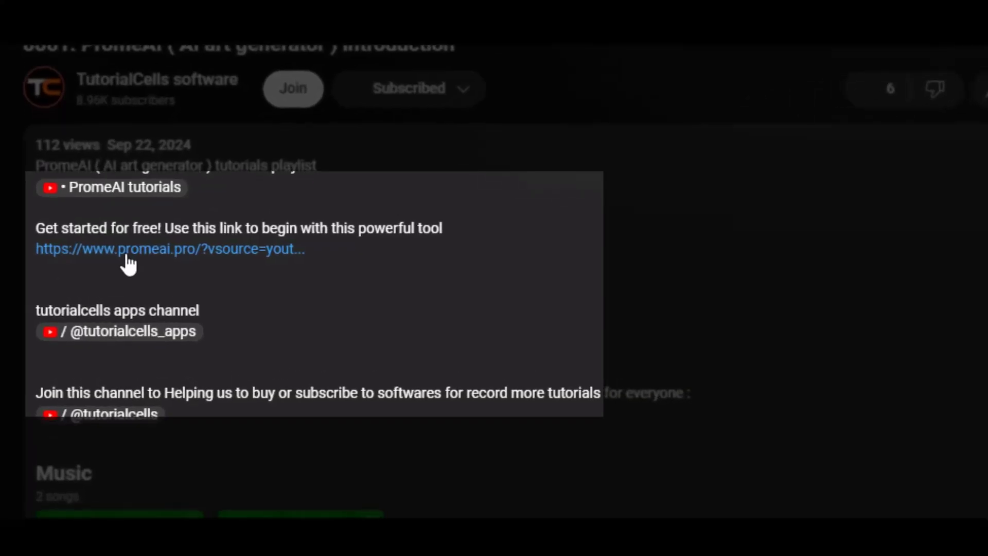
left_click(129, 252)
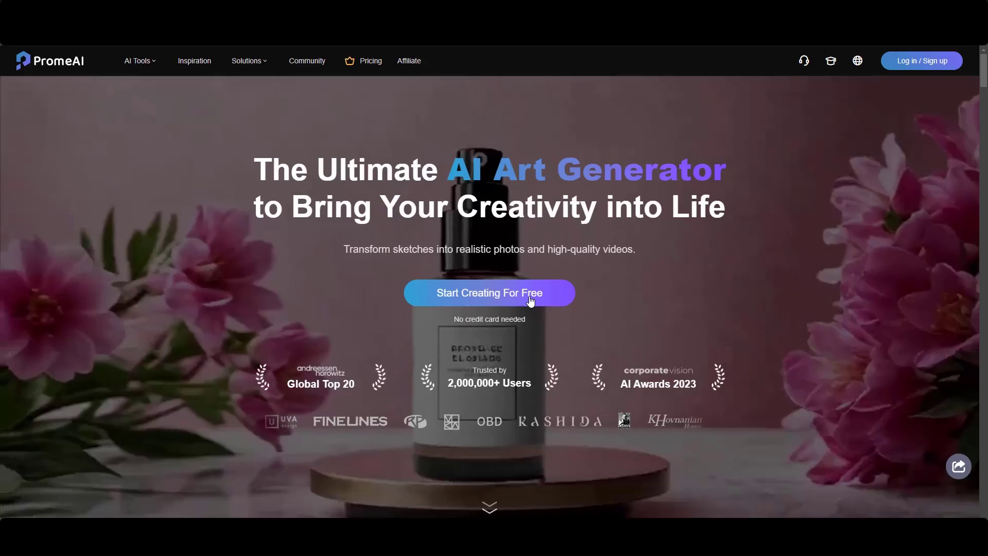
- Sign in to PromeAI with the existing Google account, landing on the Home dashboard with 20 credits
left_click(905, 69)
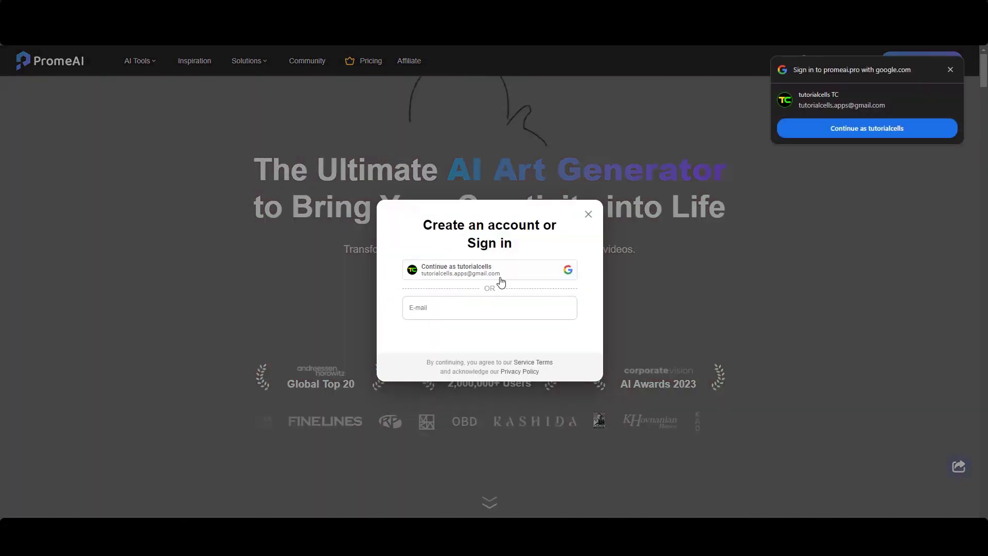
left_click(501, 280)
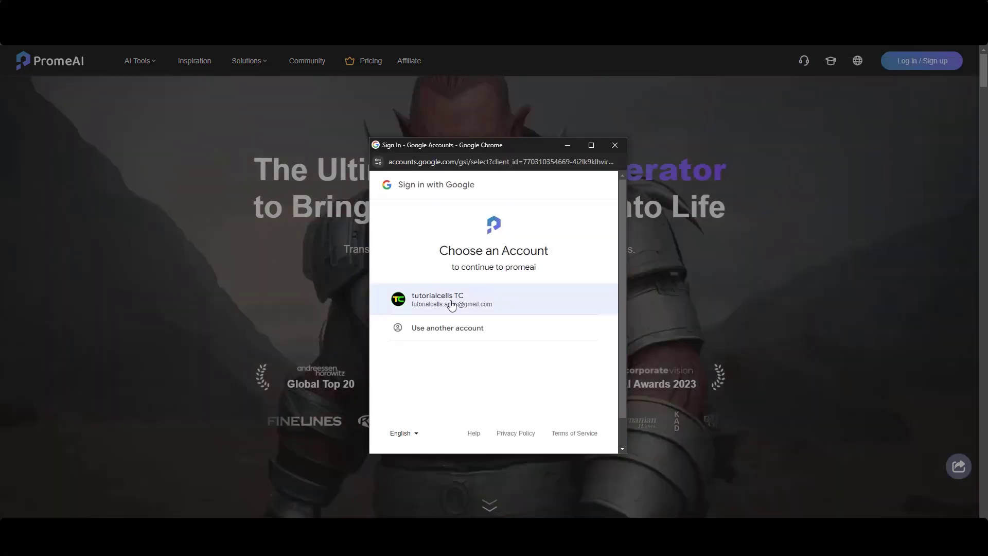
left_click(451, 301)
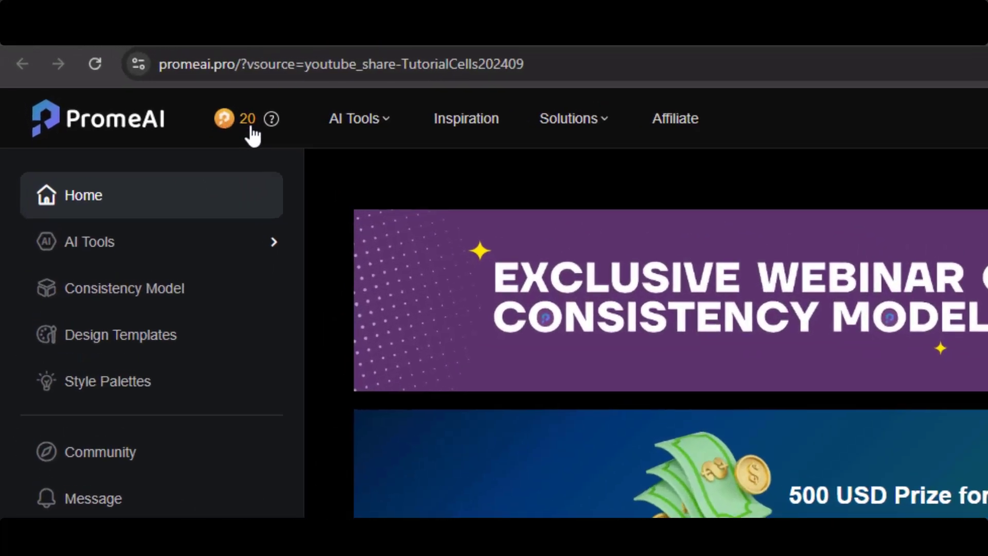
- Browse the membership coin pricing plans, then redeem the entered gift code on the Exclusive Gift page
mouse_move(138, 64)
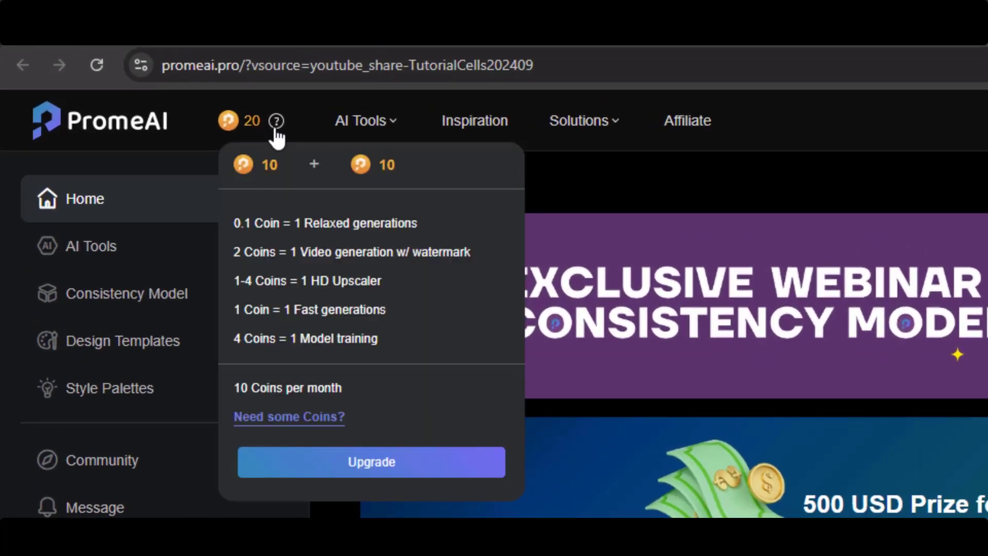
left_click(282, 423)
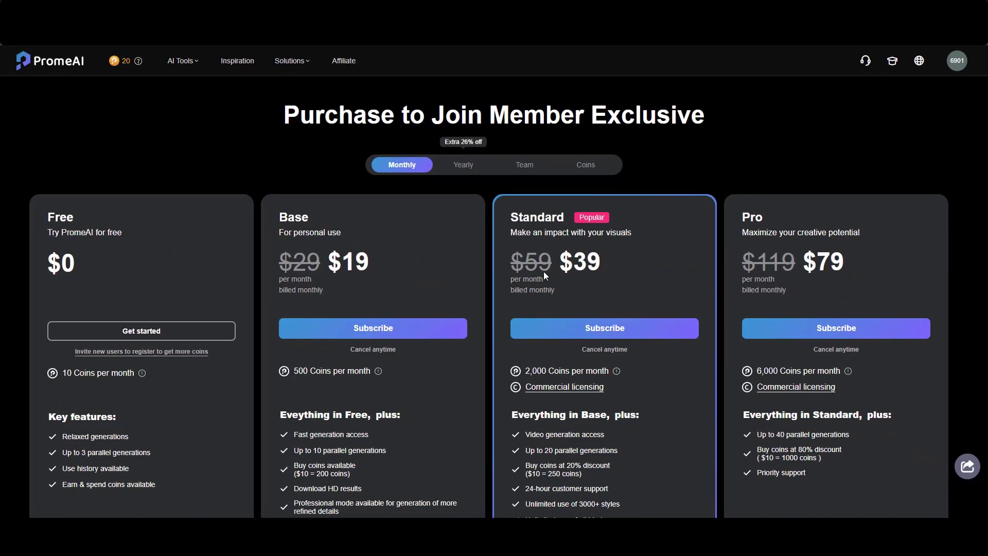
scroll(582, 290, "down", 2)
scroll(543, 271, "down", 2)
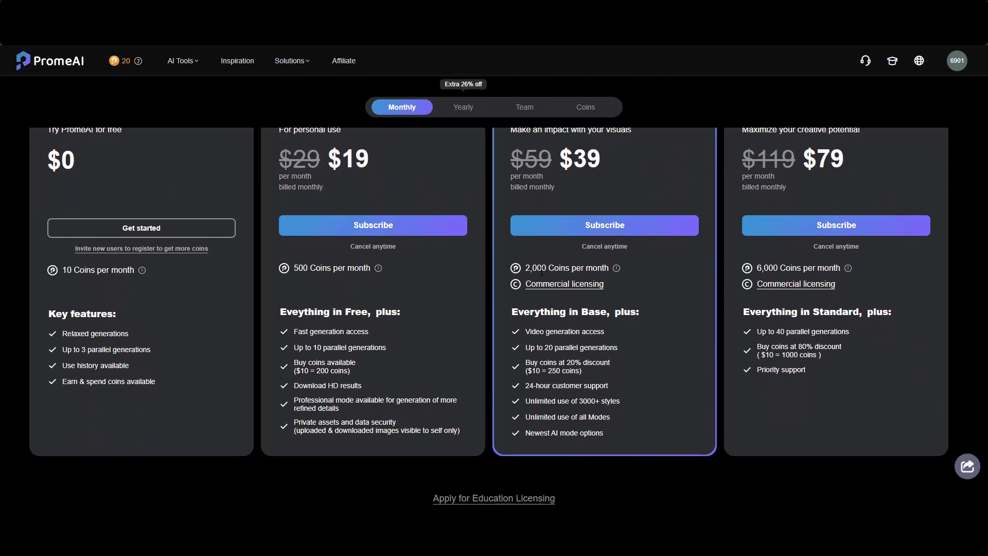
scroll(535, 276, "down", 2)
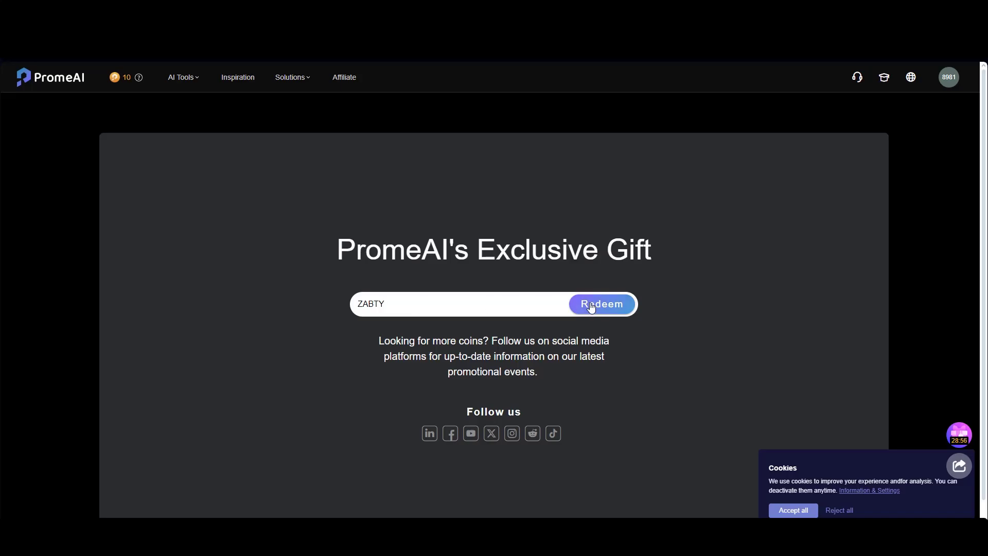
left_click(591, 305)
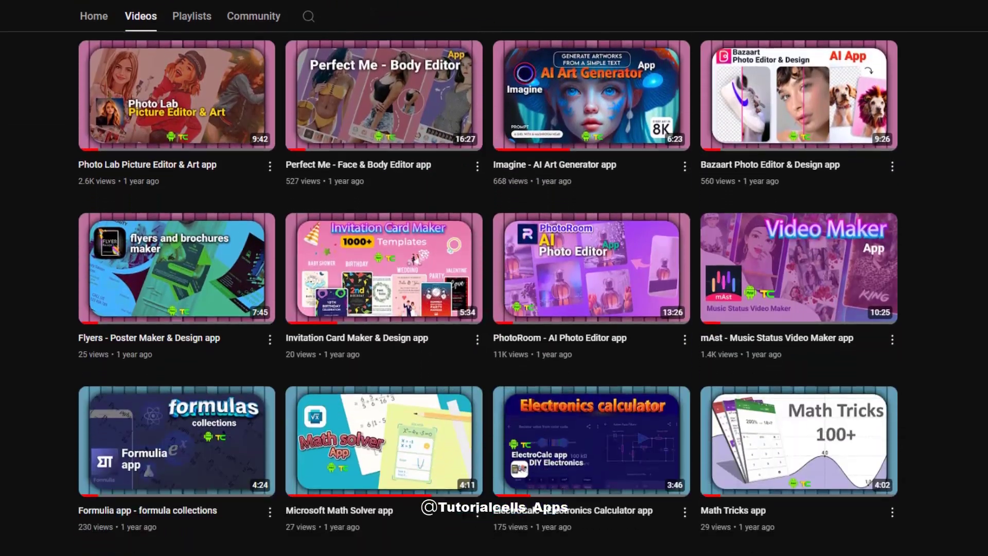
- Scroll the channel's Videos tab past the Rock Identifier row to more app tutorials
scroll(494, 278, "down", 9)
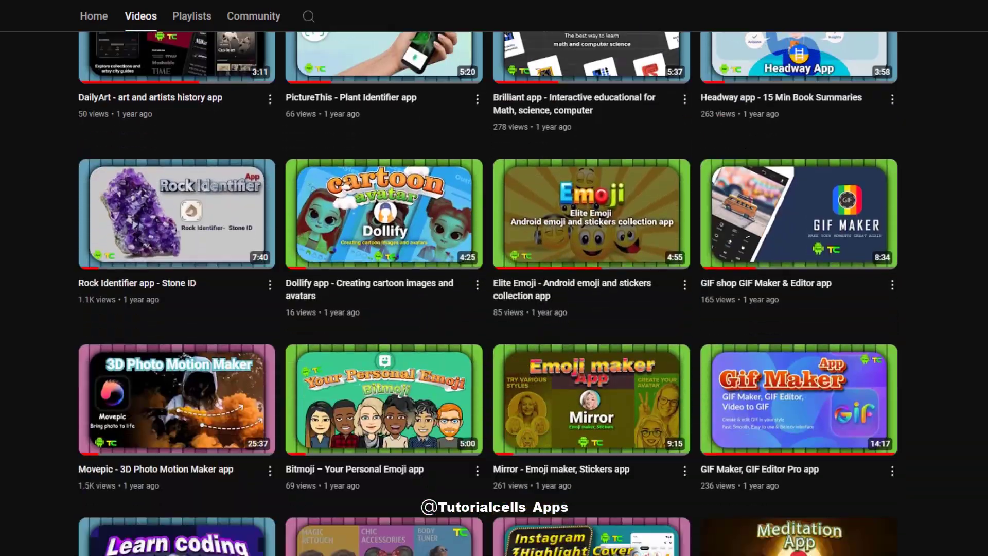